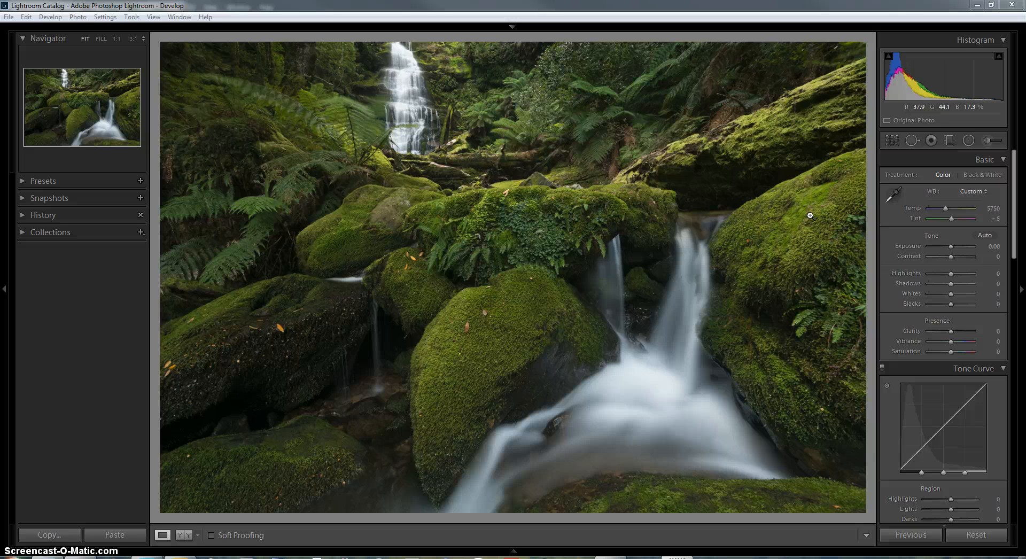
click(784, 208)
click(786, 204)
click(790, 209)
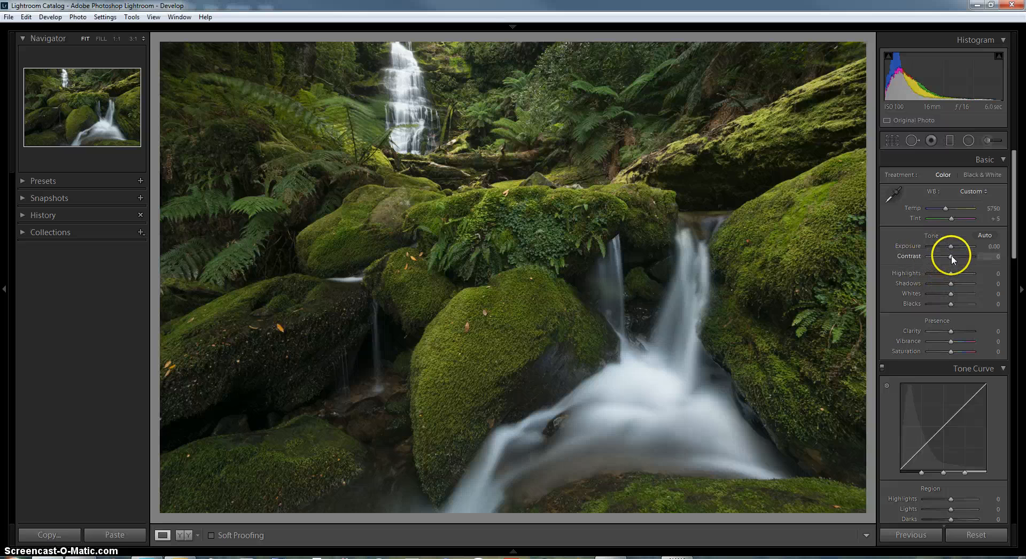
Raise the waterfall photo's Contrast to +33 and its Shadows to +38.
drag(951, 261, 960, 260)
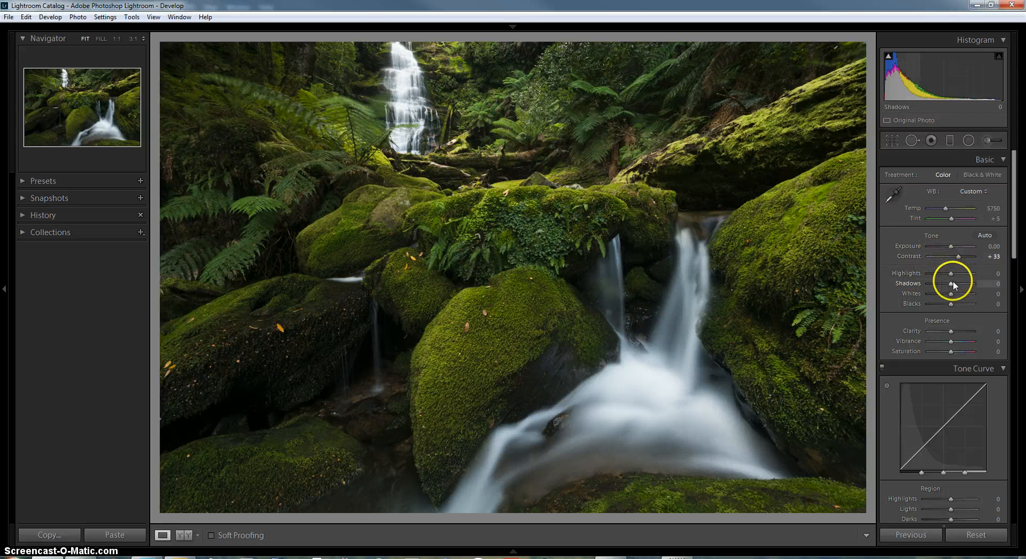
drag(953, 285, 960, 286)
click(960, 255)
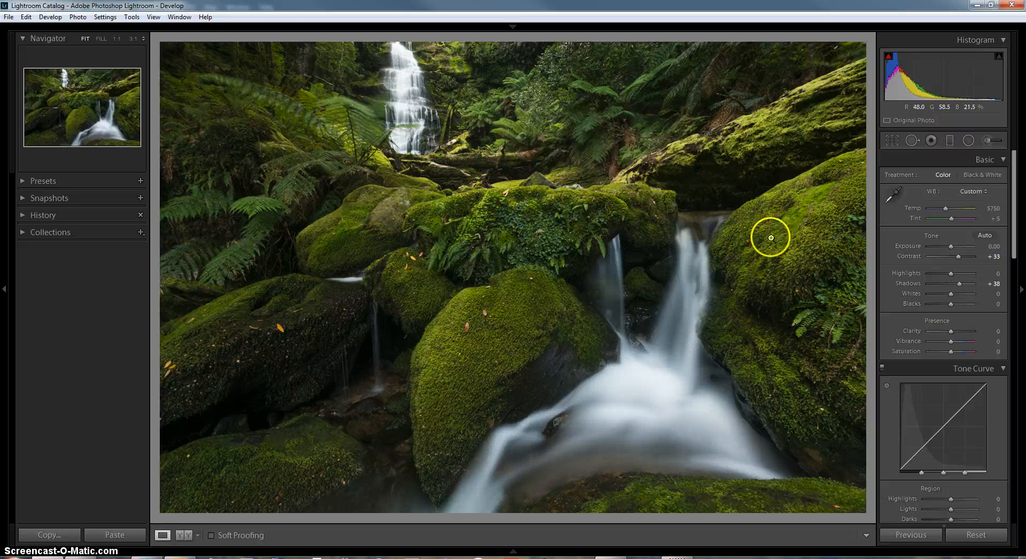
Set the photo's Clarity to +7.
click(997, 331)
text(7)
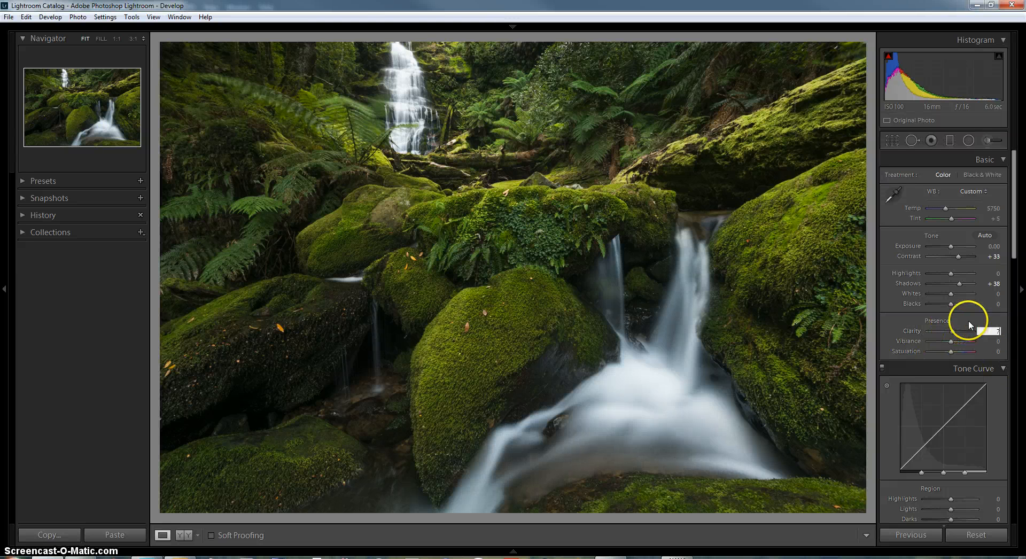
click(995, 332)
click(989, 331)
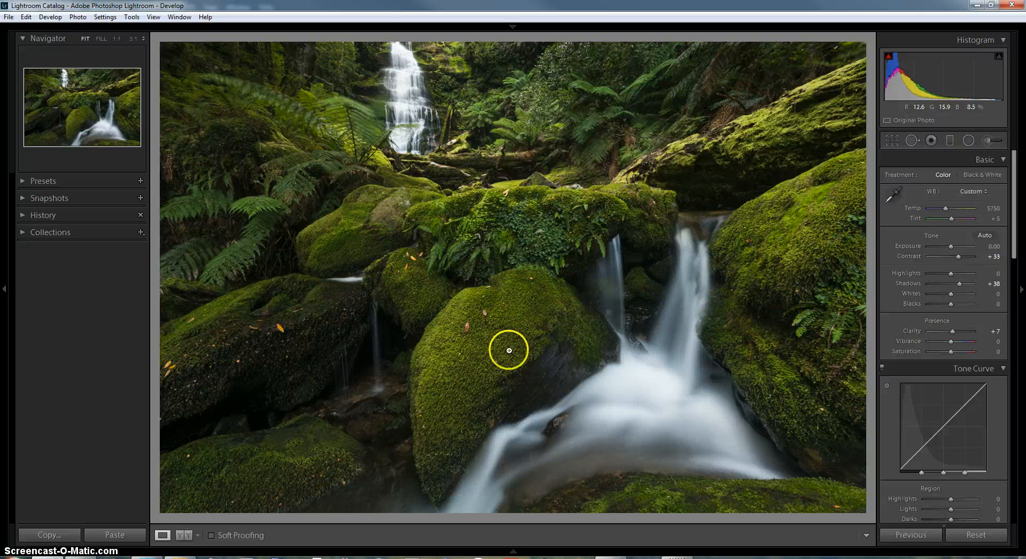
Send a copy with Lightroom adjustments to Color Efex Pro 4 as a 16-bit TIFF in the AdobeRGB (1998) color space.
right_click(567, 235)
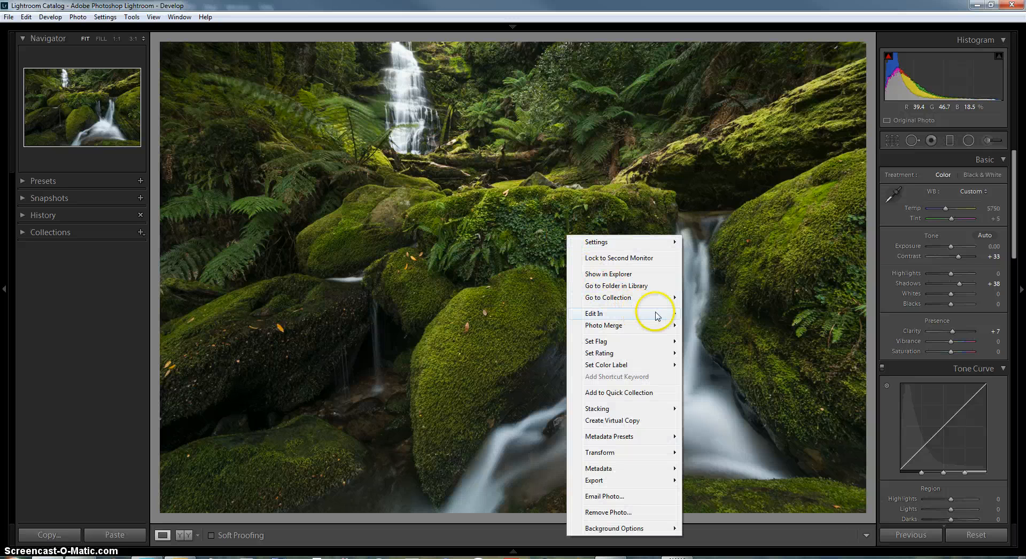
mouse_move(657, 317)
click(719, 375)
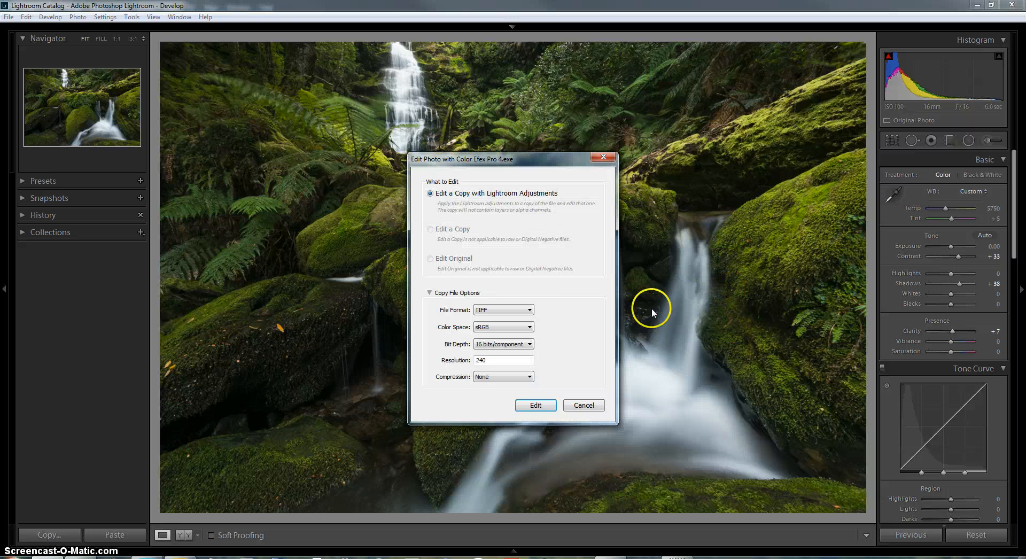
click(531, 326)
click(512, 343)
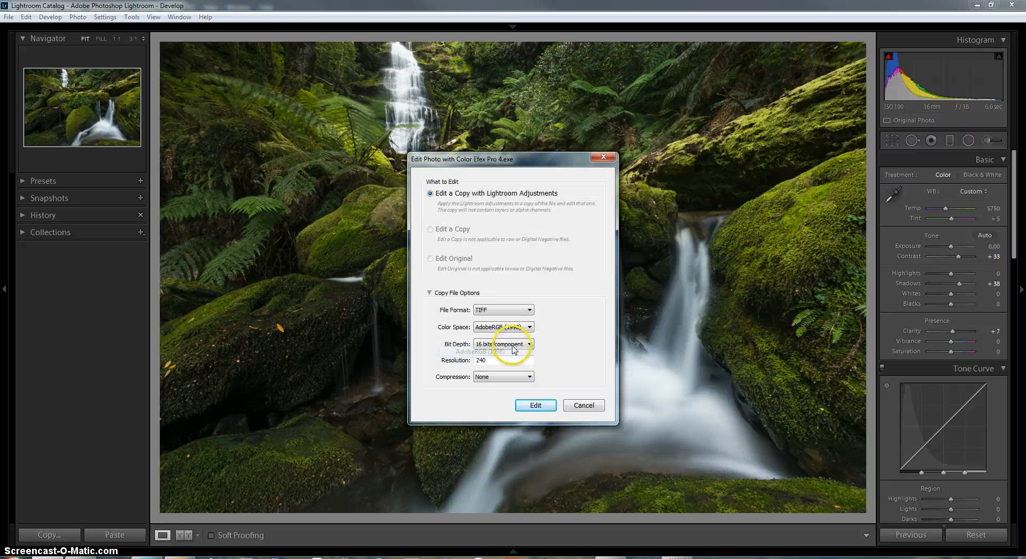
click(537, 405)
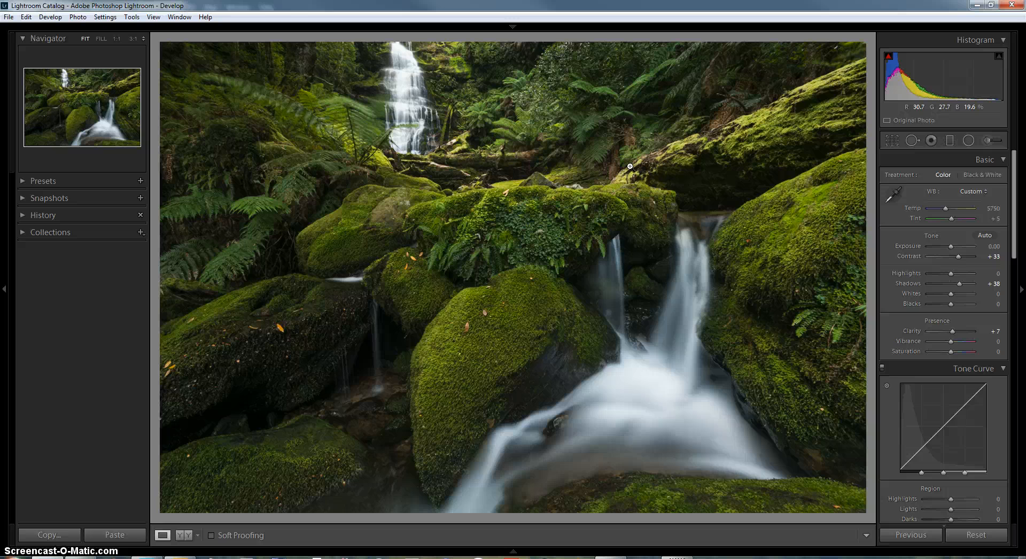
key(Right)
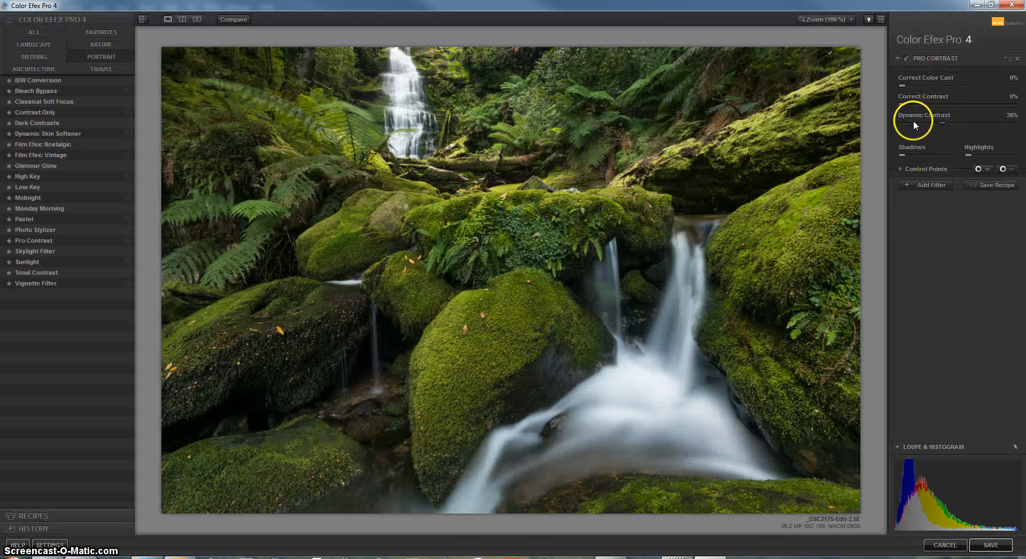
Lower the Pro Contrast filter's Dynamic Contrast to 0% and list all available filters.
drag(913, 123, 892, 122)
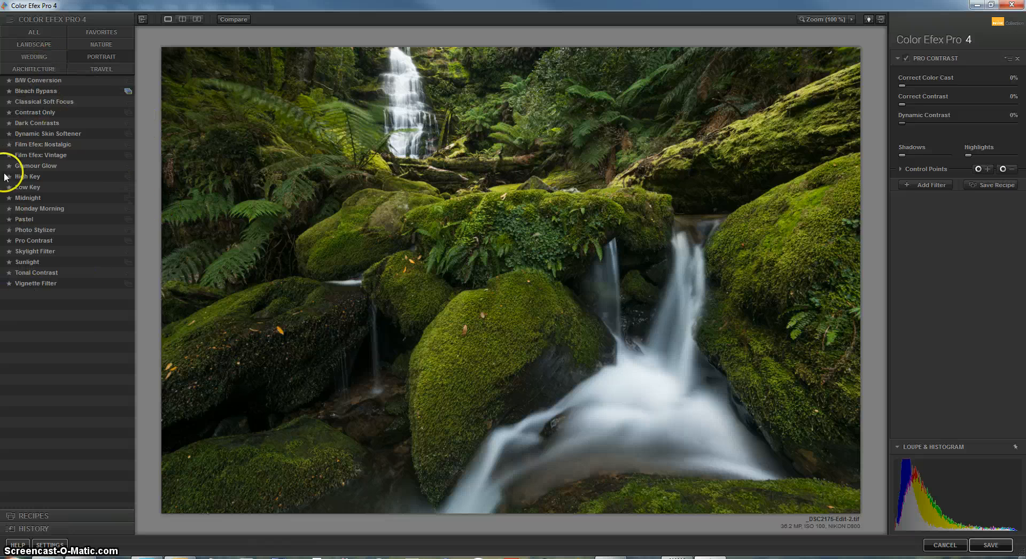
click(33, 35)
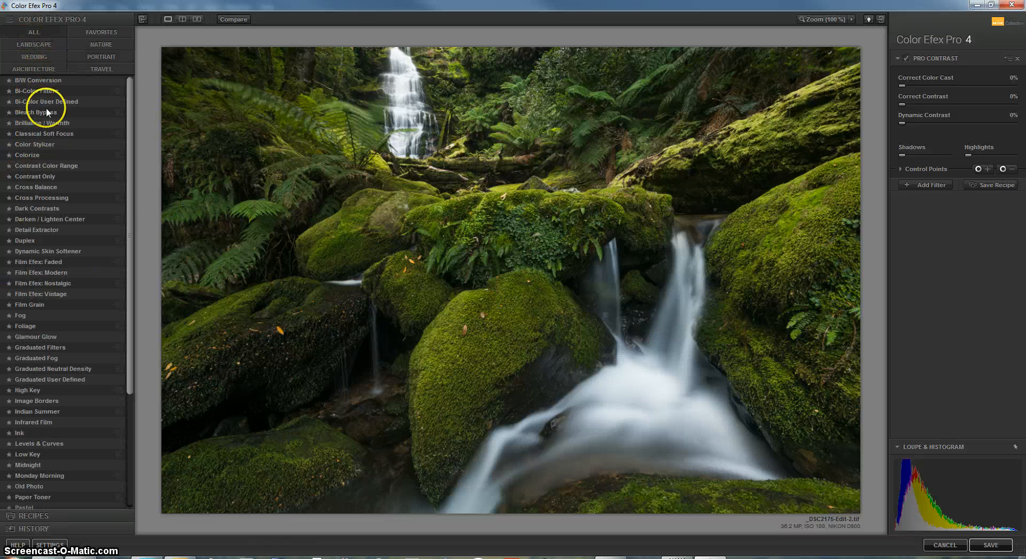
scroll(97, 229, up, 2)
Set the Pro Contrast filter's Dynamic Contrast to 38% and save the image back to Lightroom.
drag(903, 124, 938, 124)
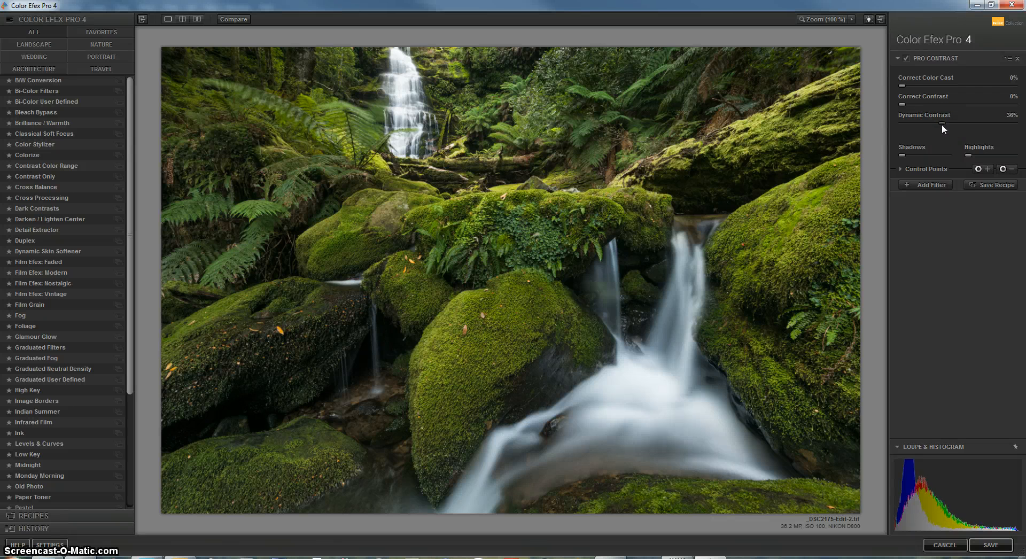
mouse_move(942, 124)
mouse_down()
mouse_move(1014, 124)
mouse_move(945, 130)
mouse_up()
click(990, 547)
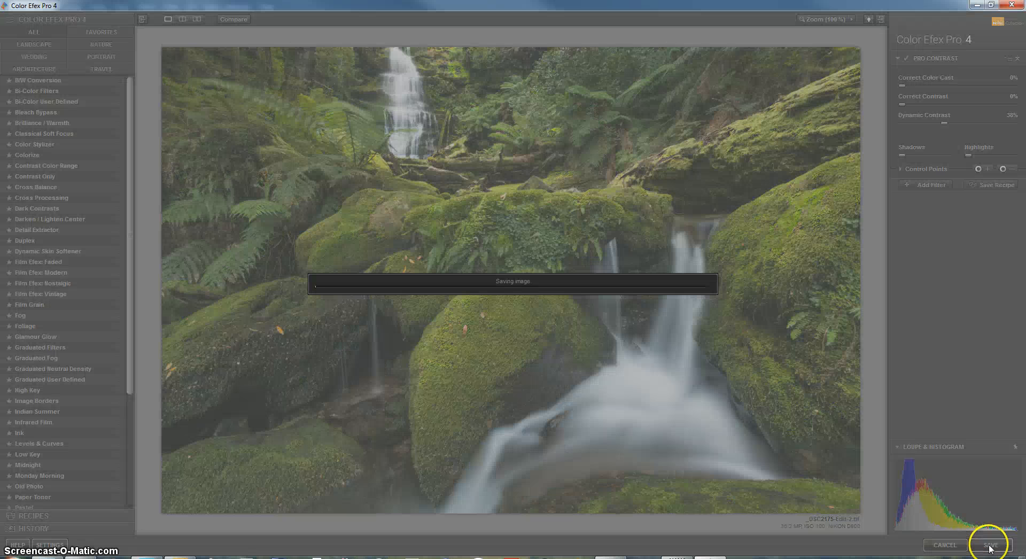
click(695, 356)
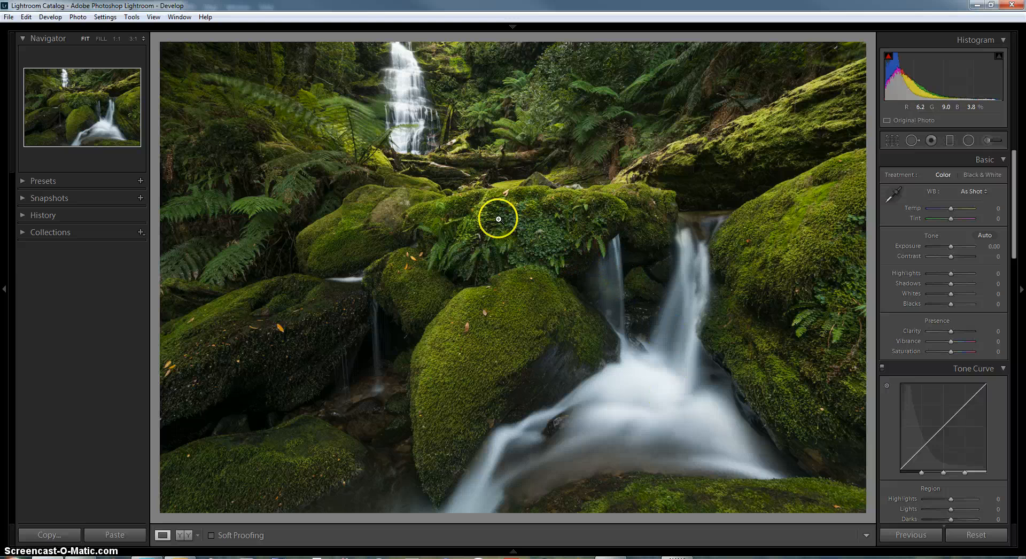
Export the filtered photo to the hard drive folder K:\Finished landscapes 2015+\TIFFS 2015+.
right_click(545, 217)
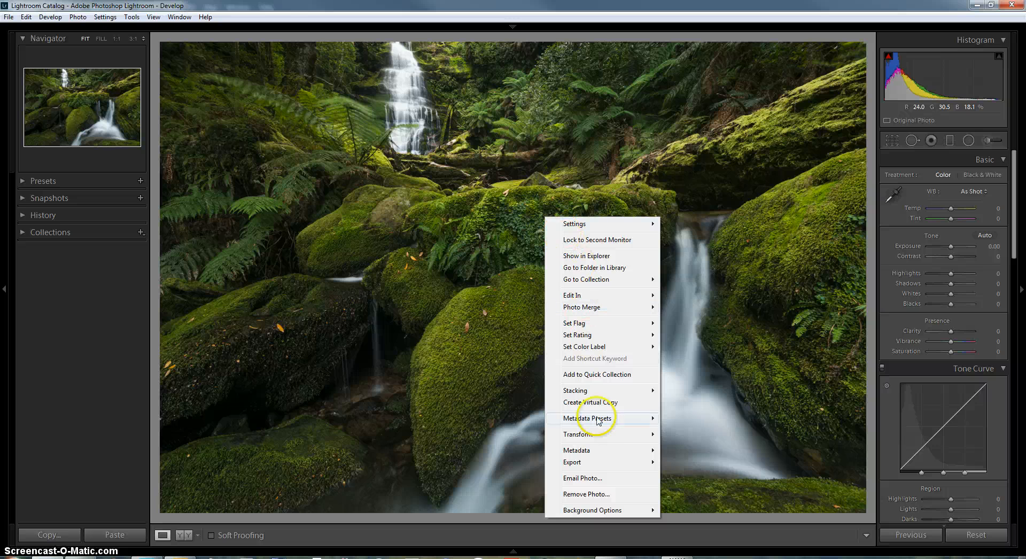
mouse_move(605, 467)
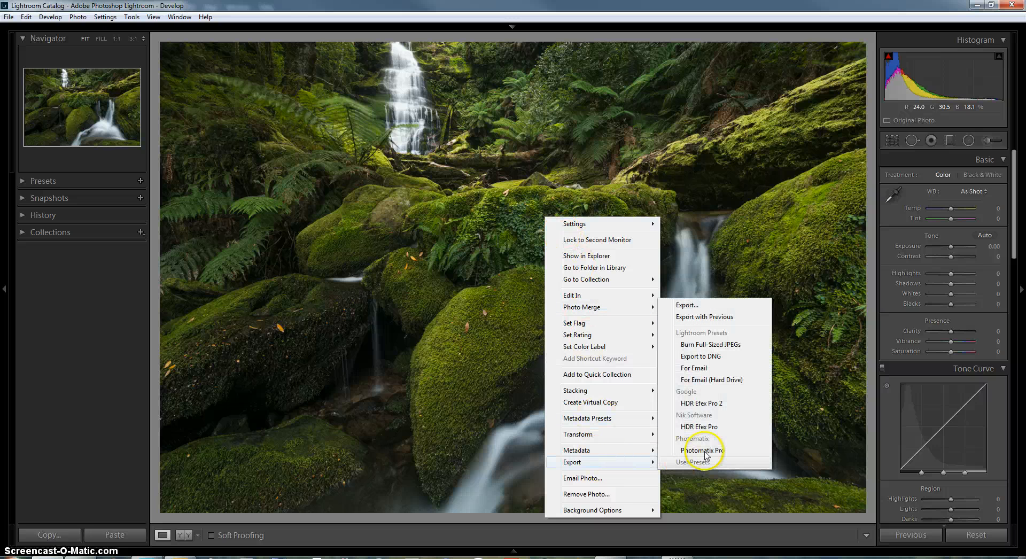
click(730, 308)
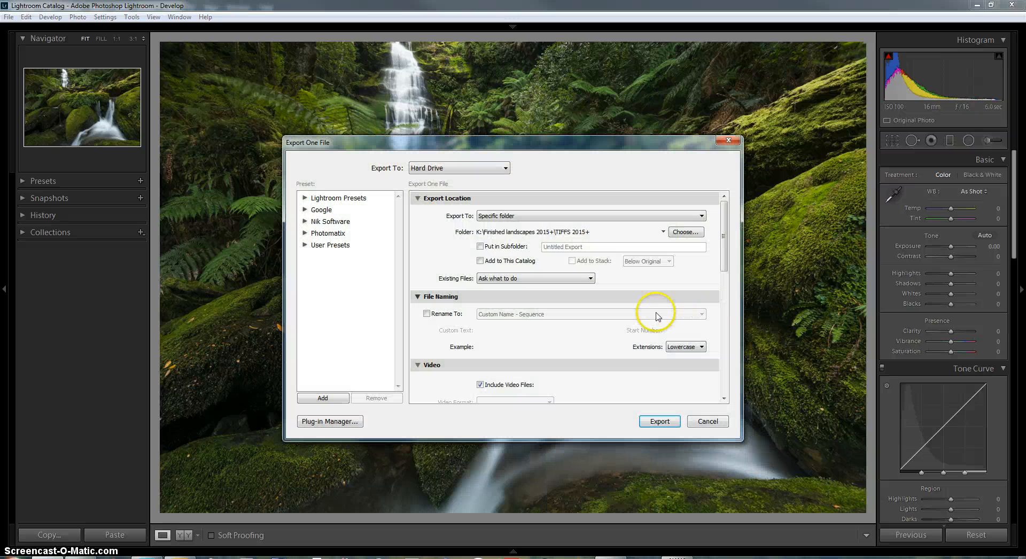
click(660, 422)
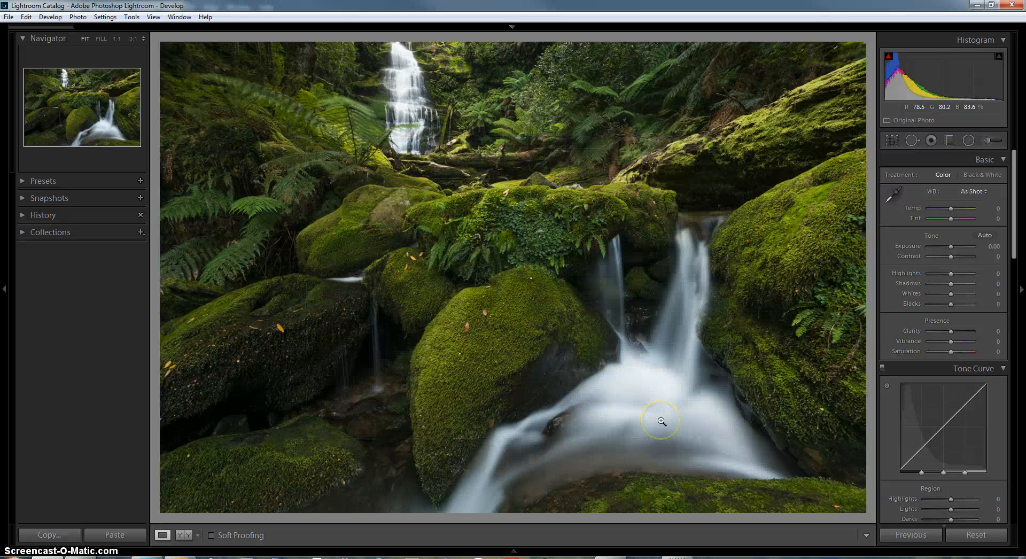
click(668, 422)
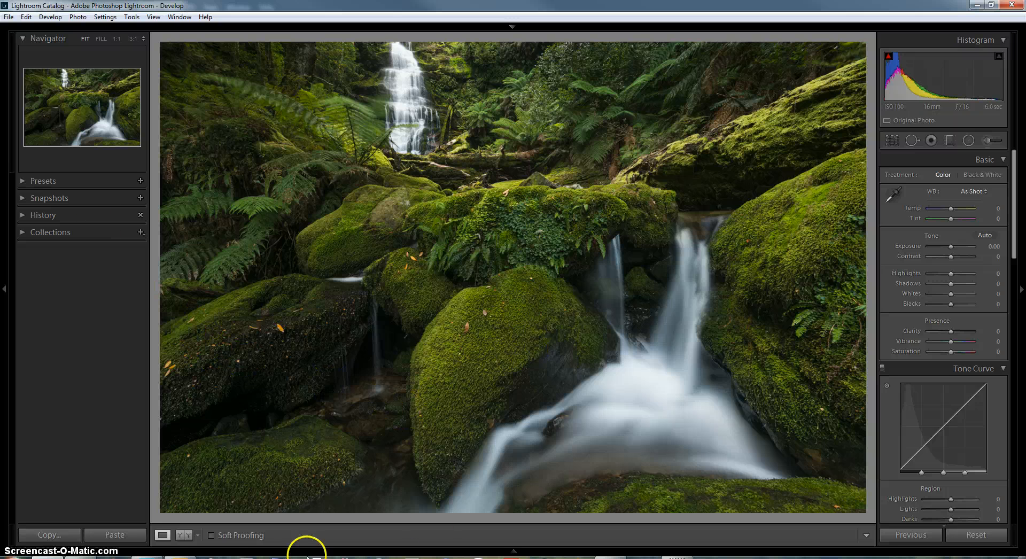
Switch to Adobe Bridge, find _DSC2175-Edit-2.tif in the TIFFS 2015+ folder and open it in Photoshop.
click(175, 557)
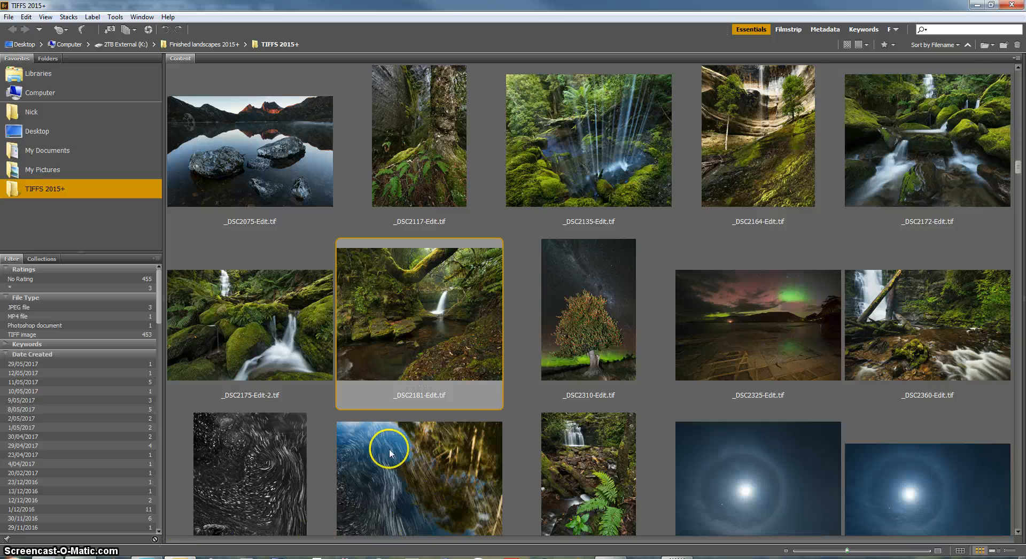
scroll(386, 448, up, 1)
scroll(584, 259, up, 2)
scroll(586, 262, down, 1)
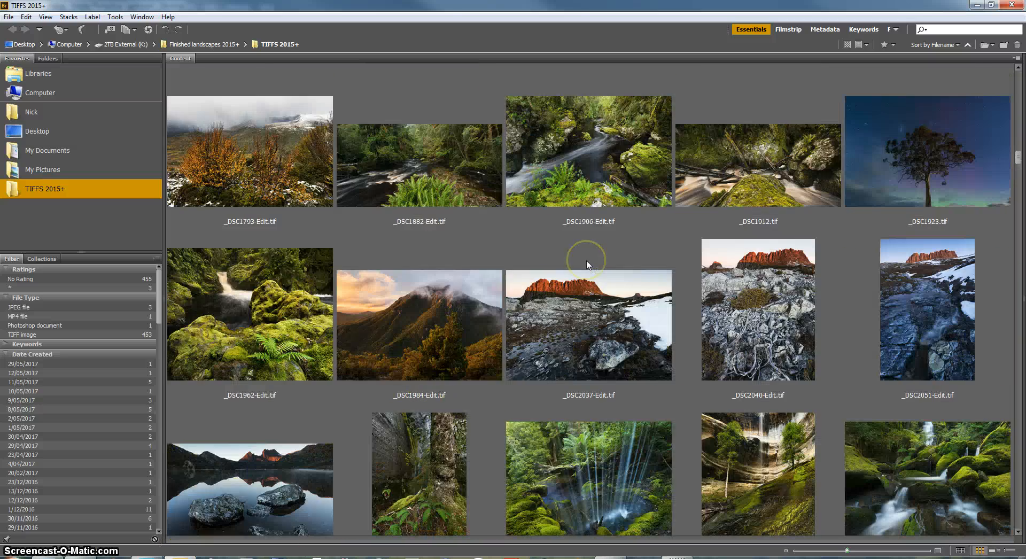
scroll(588, 264, down, 1)
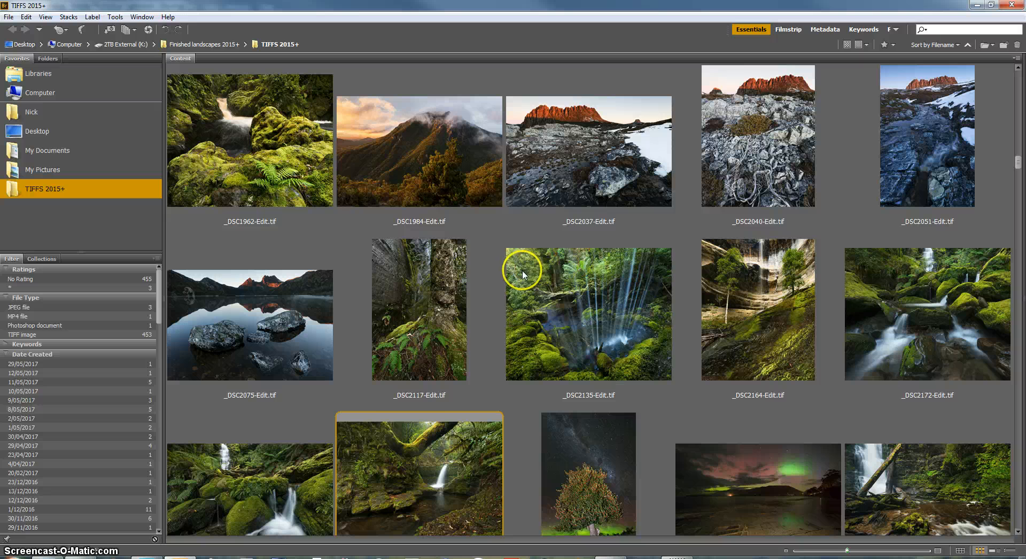
scroll(630, 294, down, 1)
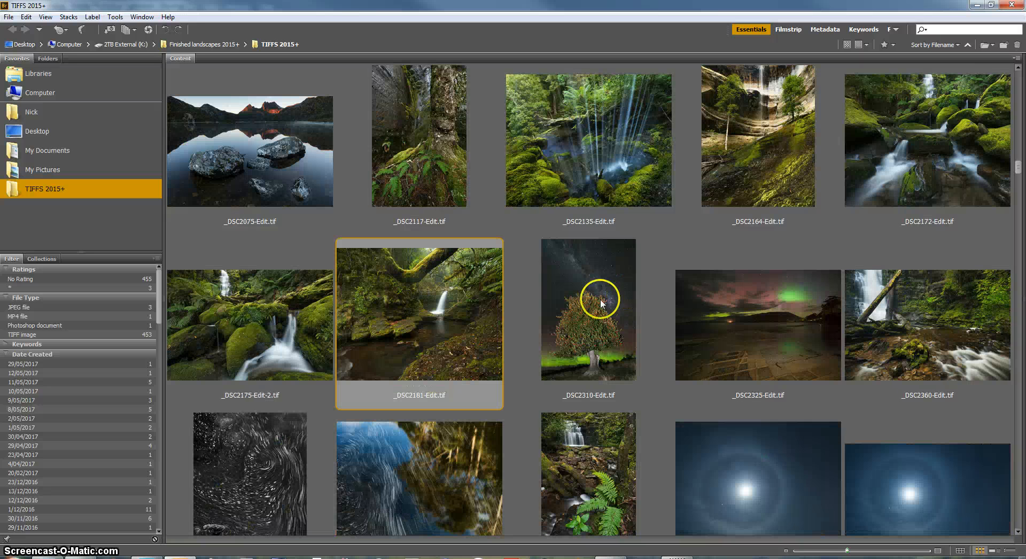
double_click(298, 324)
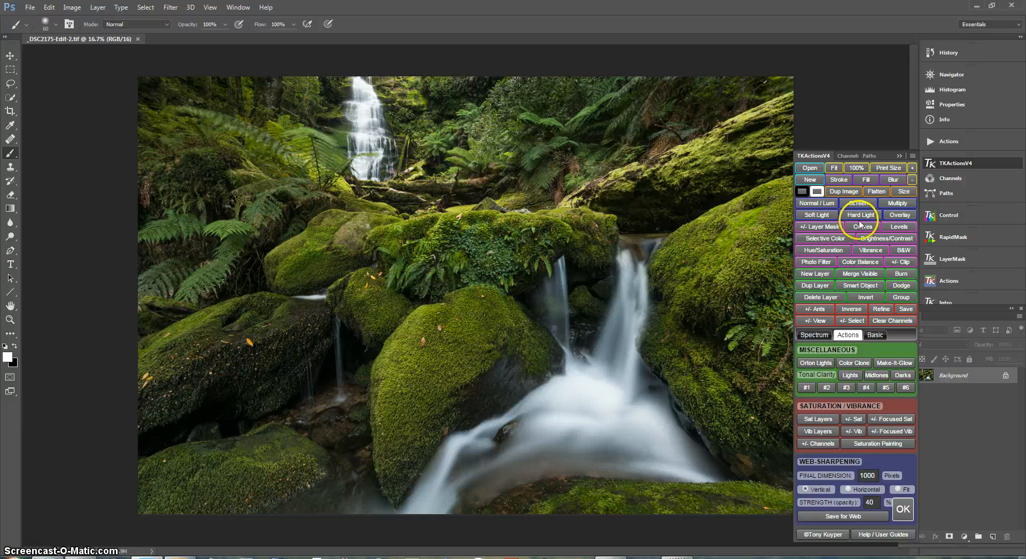
Generate Curves adjustment layers for all Midtones luminosity masks with the basic TKActions set.
click(877, 335)
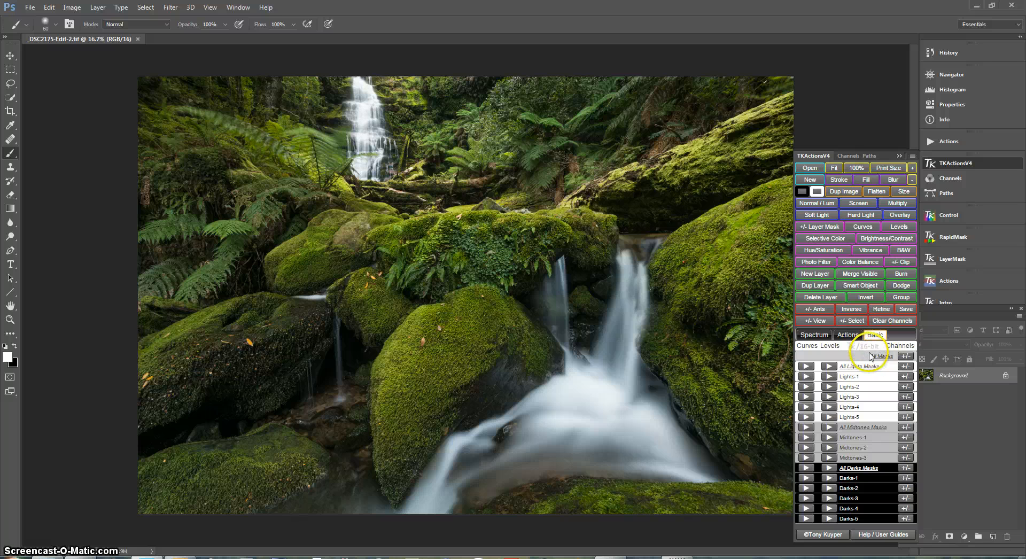
click(806, 428)
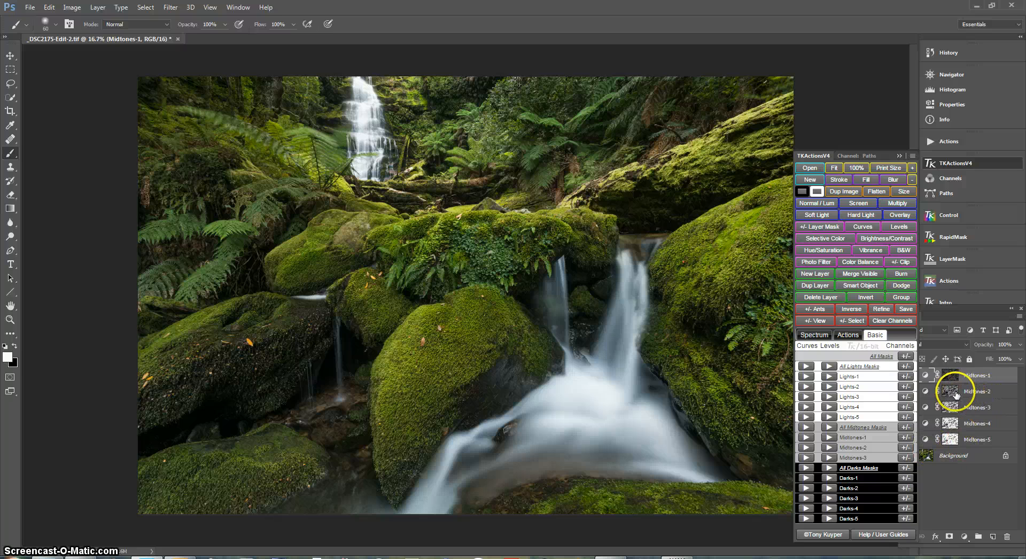
Examine the masks and curves of the Midtones-5, Midtones-3 and Midtones-2 layers.
click(954, 439)
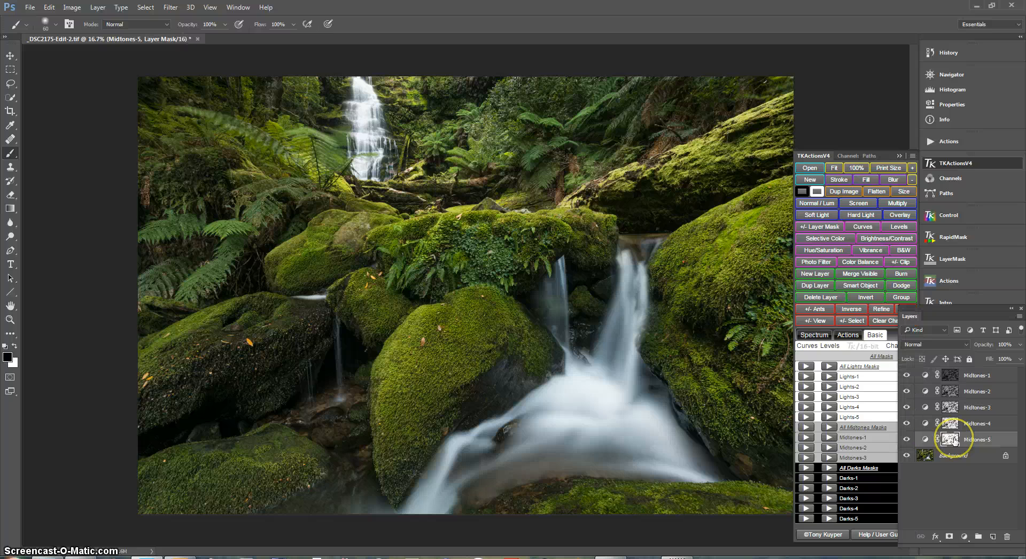
double_click(926, 440)
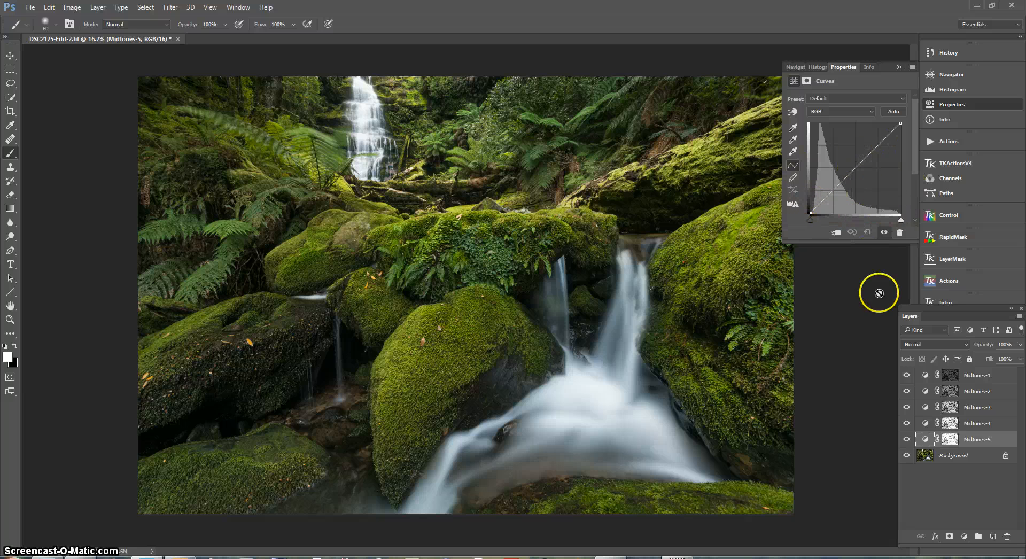
click(949, 408)
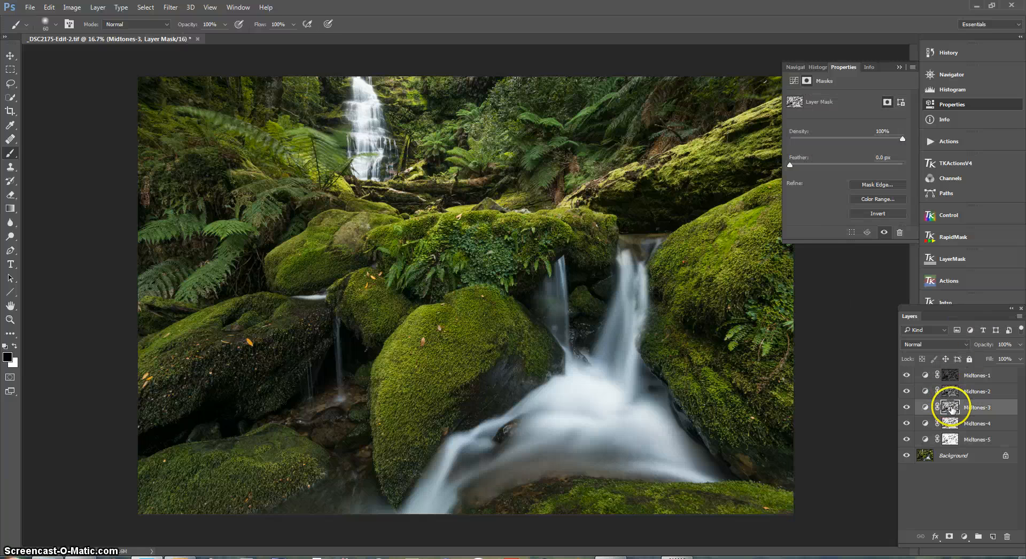
click(925, 408)
key(x)
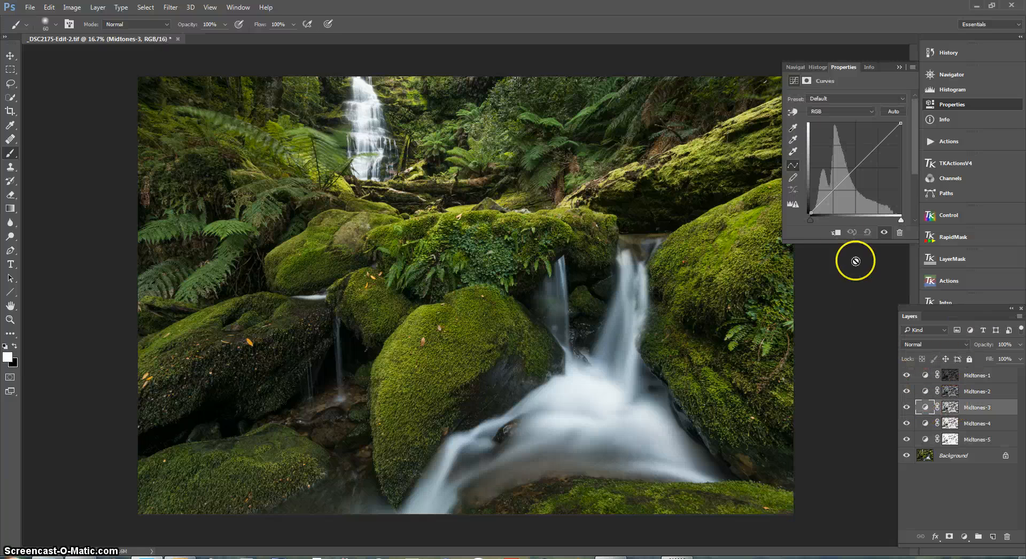
click(927, 391)
key(x)
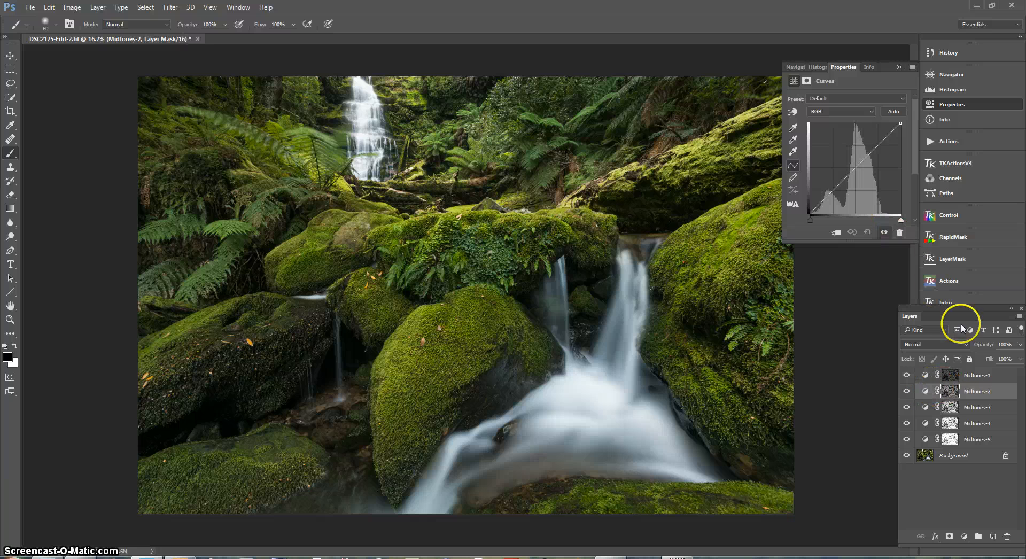
Brighten the Midtones-1 Curves layer by adding a point in the upper part of the curve and raising it.
click(926, 380)
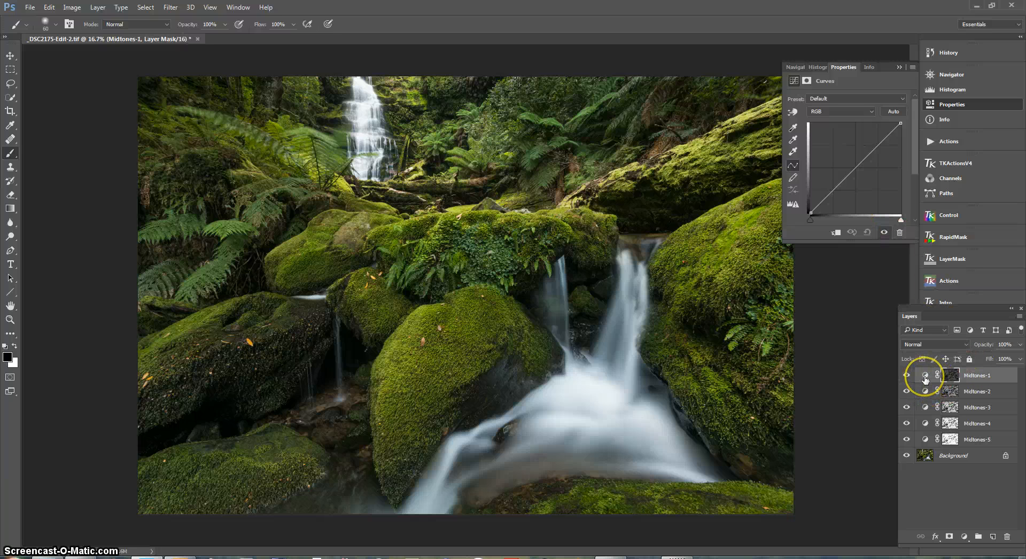
click(955, 376)
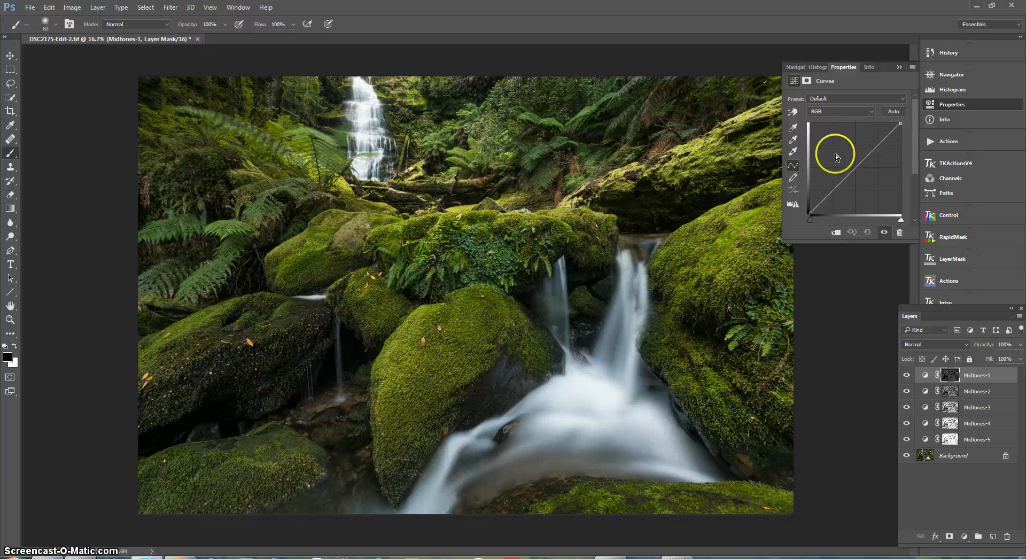
click(874, 139)
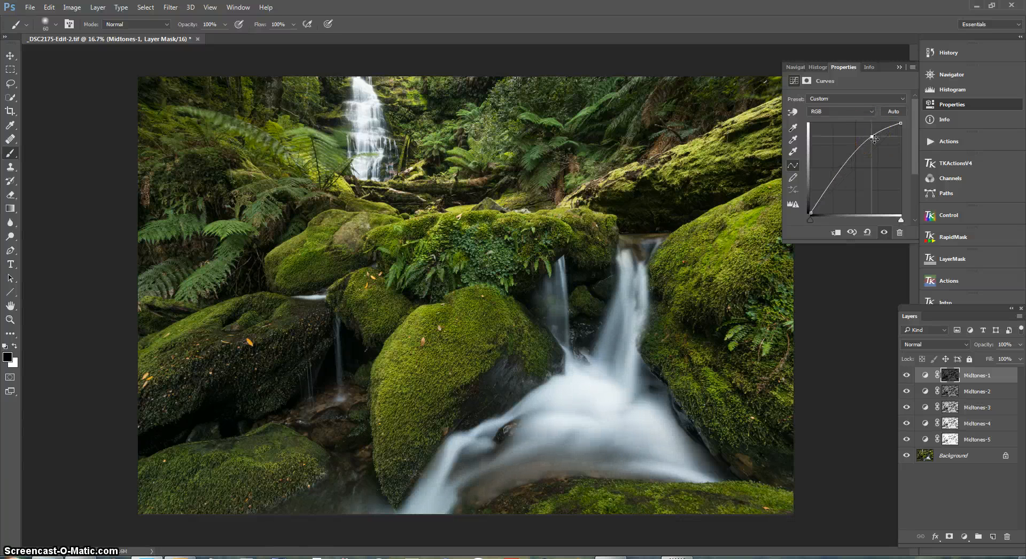
Shape the Midtones-1 curve into an S by lowering its shadow part, and compare the image with the layer off and on.
drag(875, 139, 874, 139)
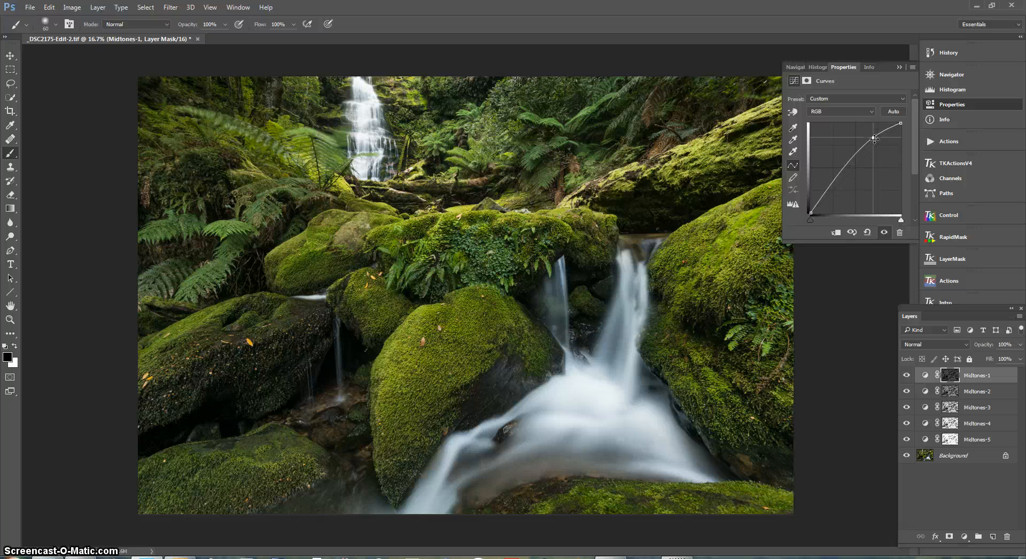
drag(836, 184, 836, 195)
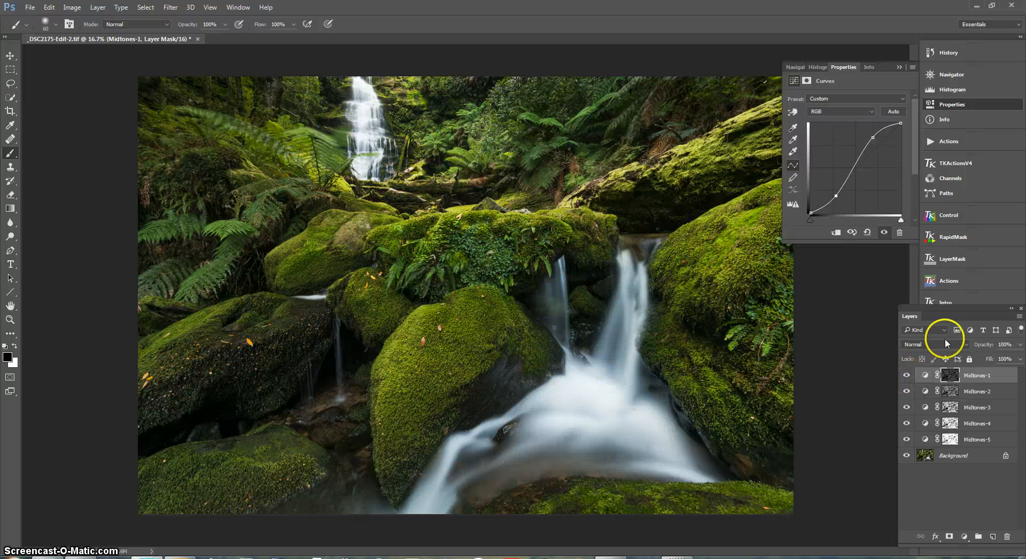
click(909, 377)
click(909, 377)
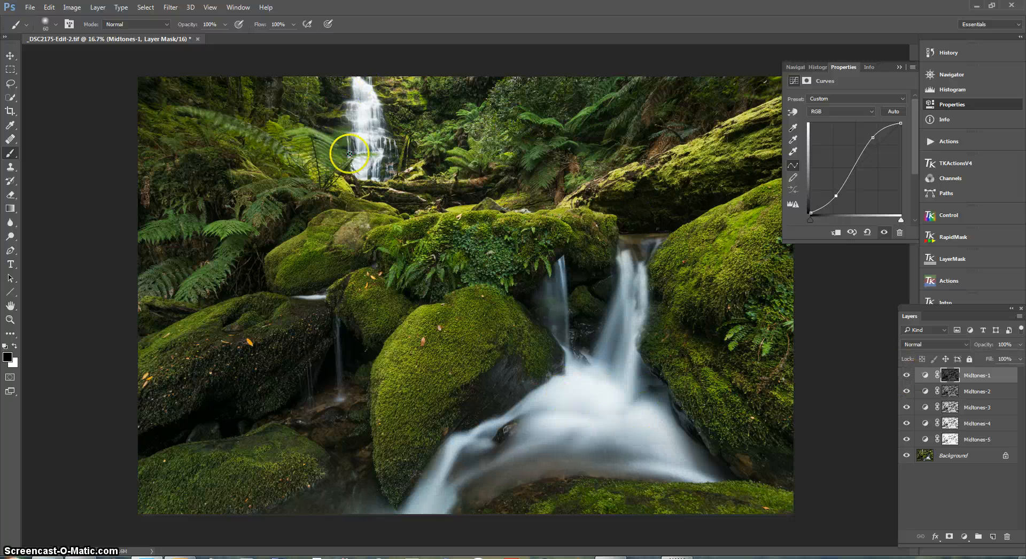
click(907, 376)
click(906, 376)
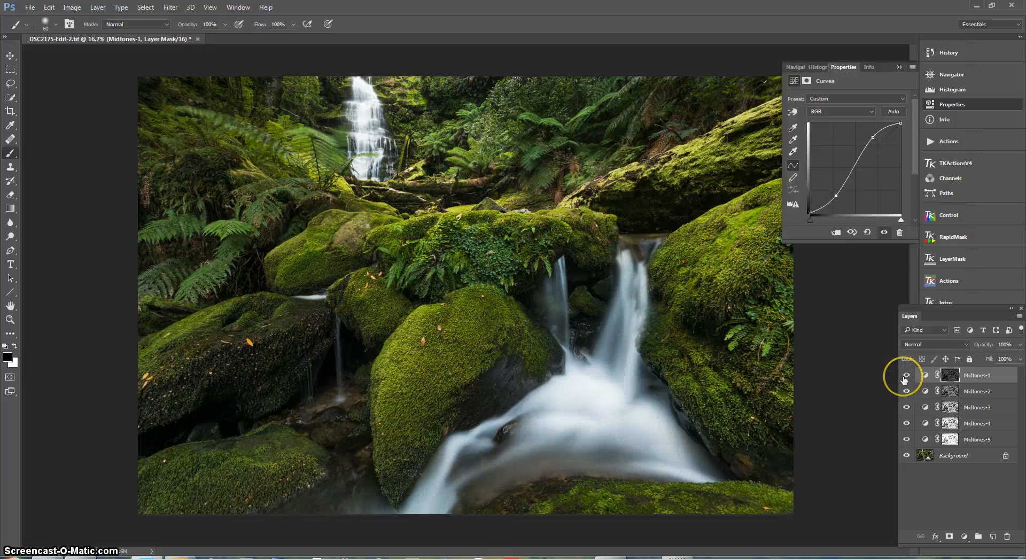
click(905, 376)
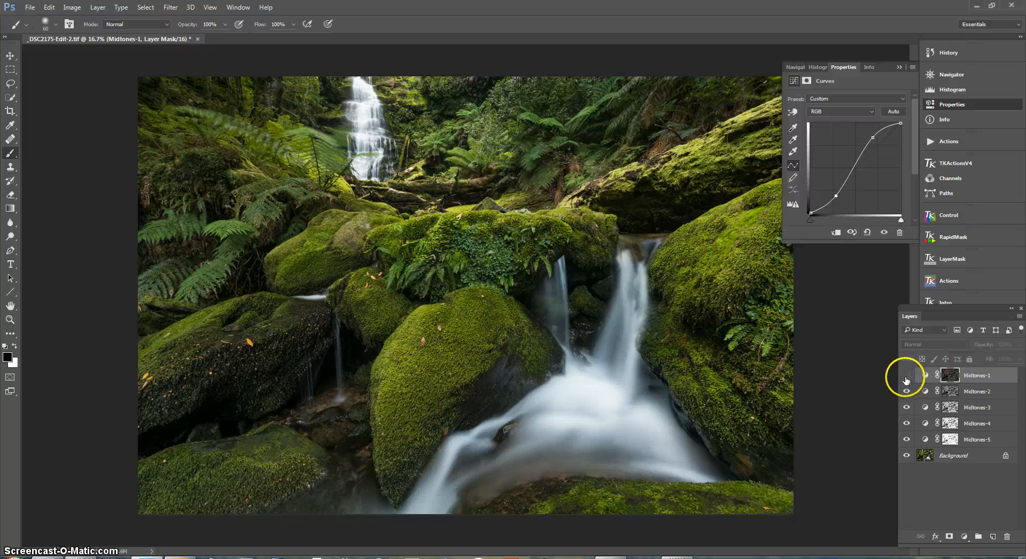
click(905, 376)
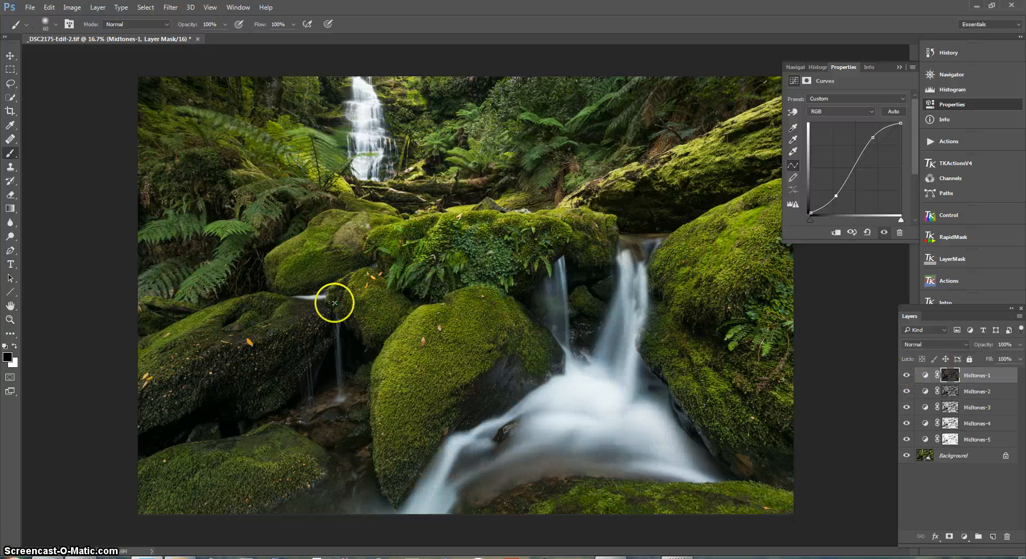
Mask the narrow foreground waterfall out of the Midtones-1 layer by painting its mask black with a 300 px brush.
click(953, 378)
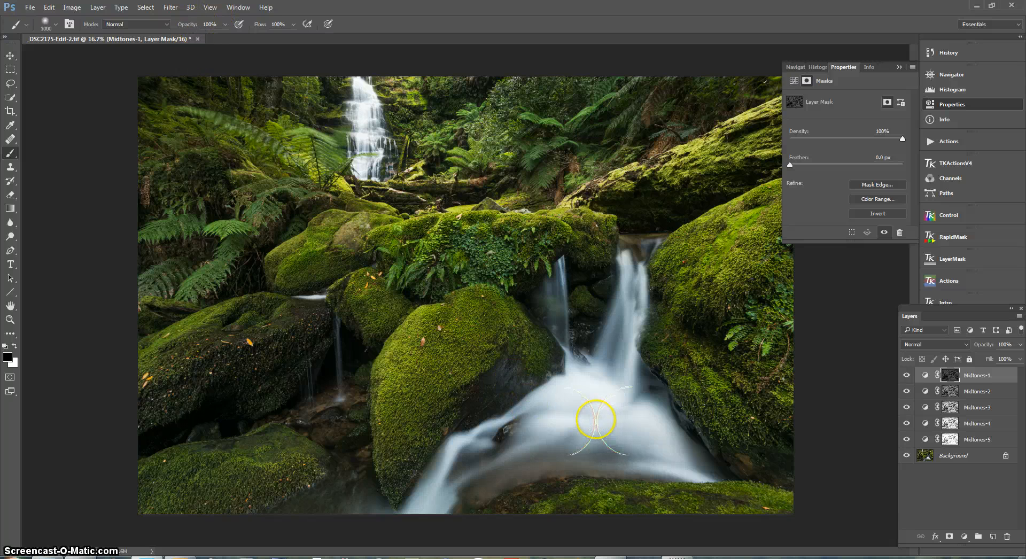
key(bracketright)
key(bracketleft)
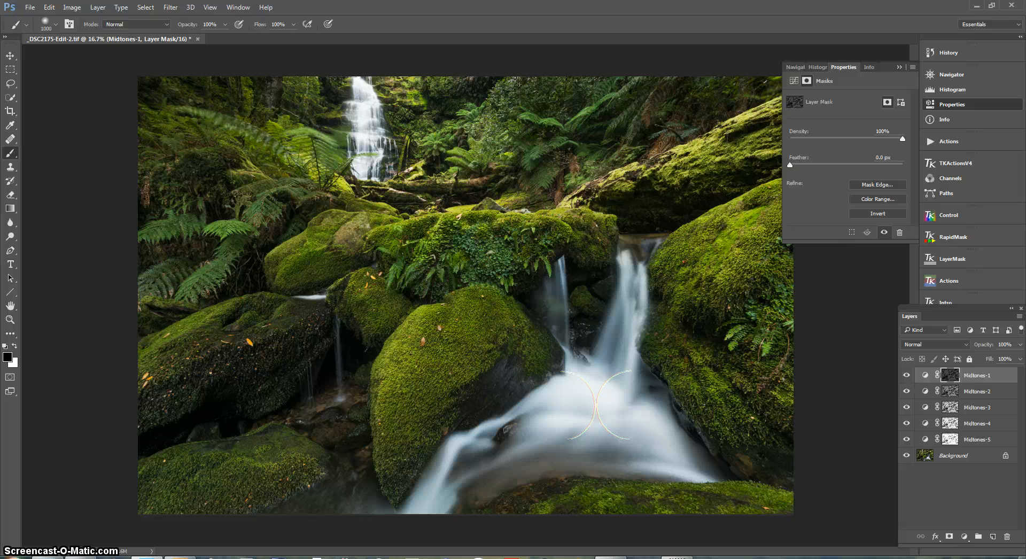
key(bracketleft)
key(bracketleft)
key(bracketleft)
key(bracketleft)
key(bracketleft)
key(bracketleft)
key(bracketleft)
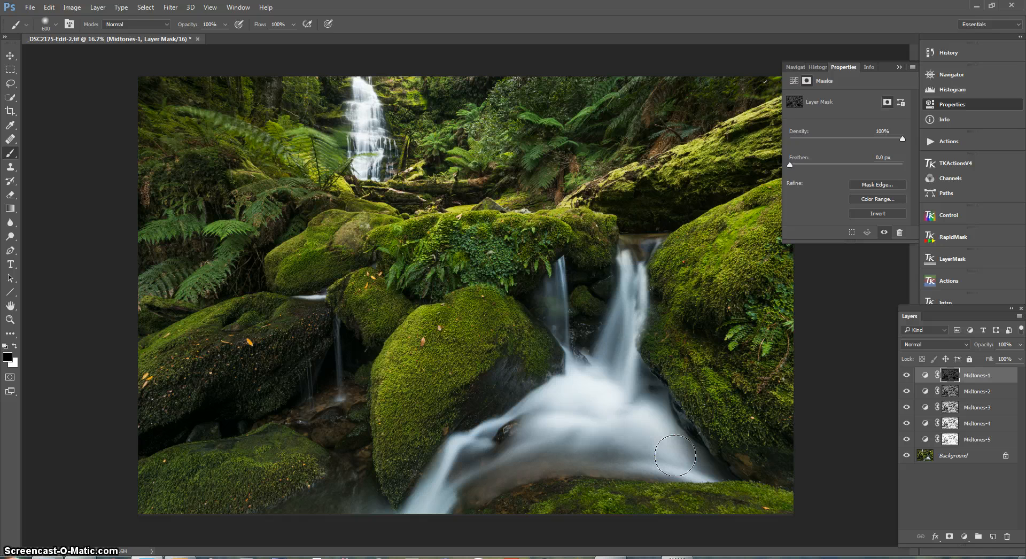
click(630, 291)
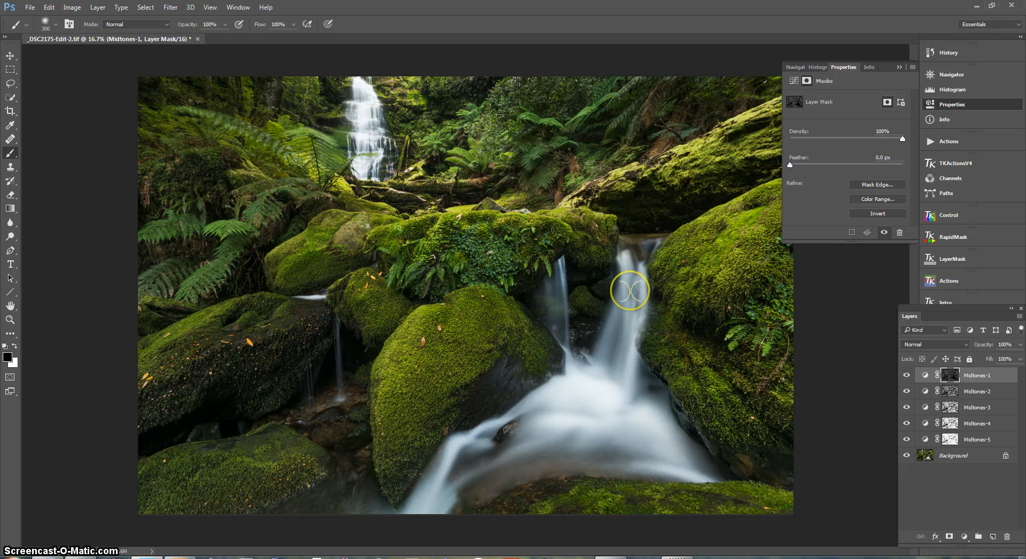
mouse_move(630, 291)
mouse_down()
mouse_move(607, 360)
mouse_move(568, 412)
mouse_up()
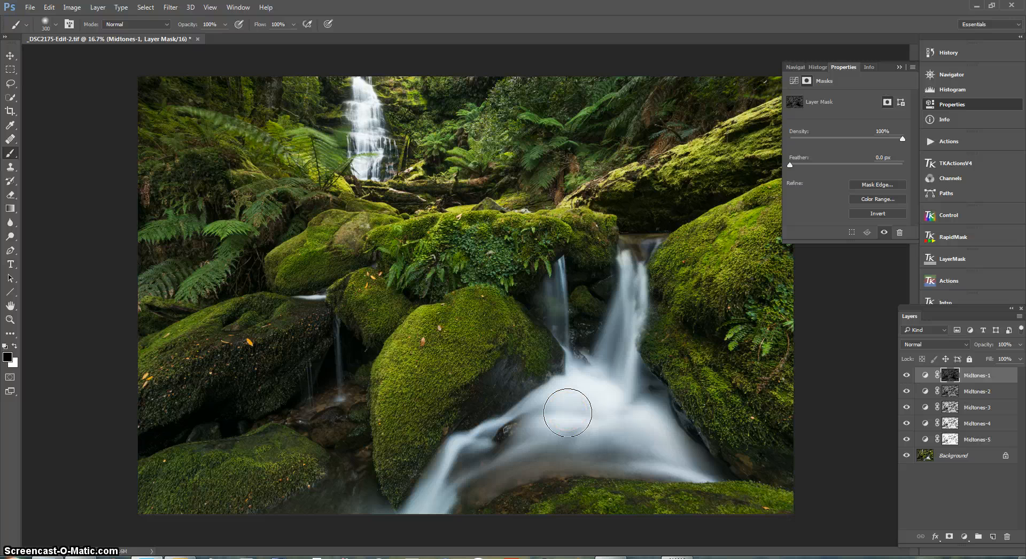
Enlarge the brush to 600 px and paint the rest of the foreground cascade black on the Midtones-1 mask.
key(bracketright)
key(bracketright)
key(bracketright)
drag(442, 456, 468, 455)
drag(582, 334, 624, 332)
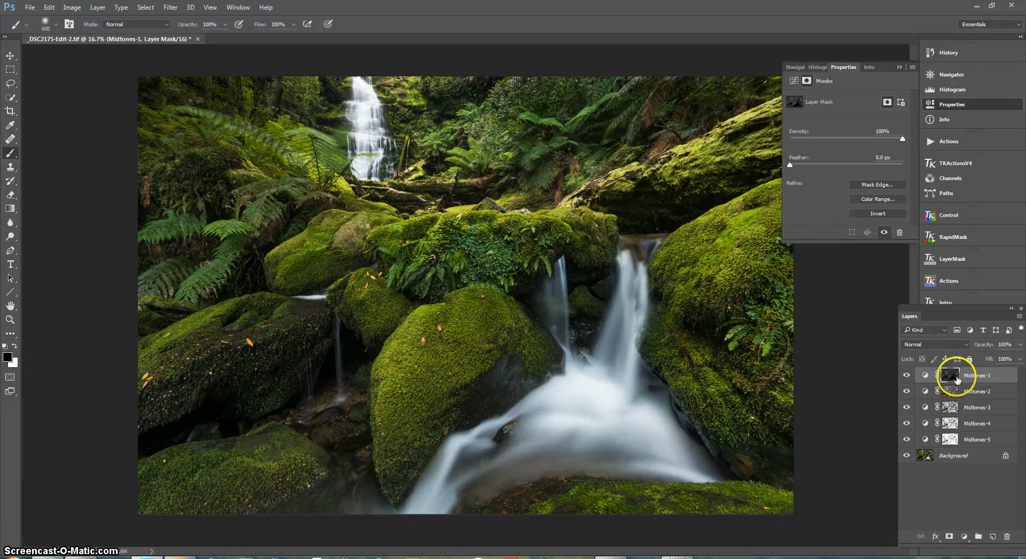
Paint black over the distant waterfall on the Midtones-1 mask with a 400 px brush.
scroll(366, 116, up, 3)
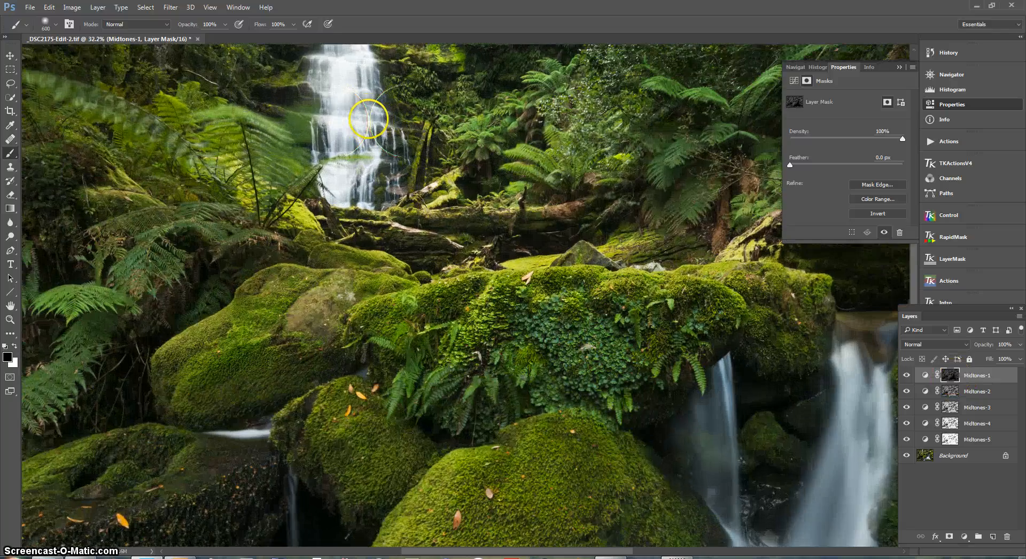
scroll(358, 193, up, 4)
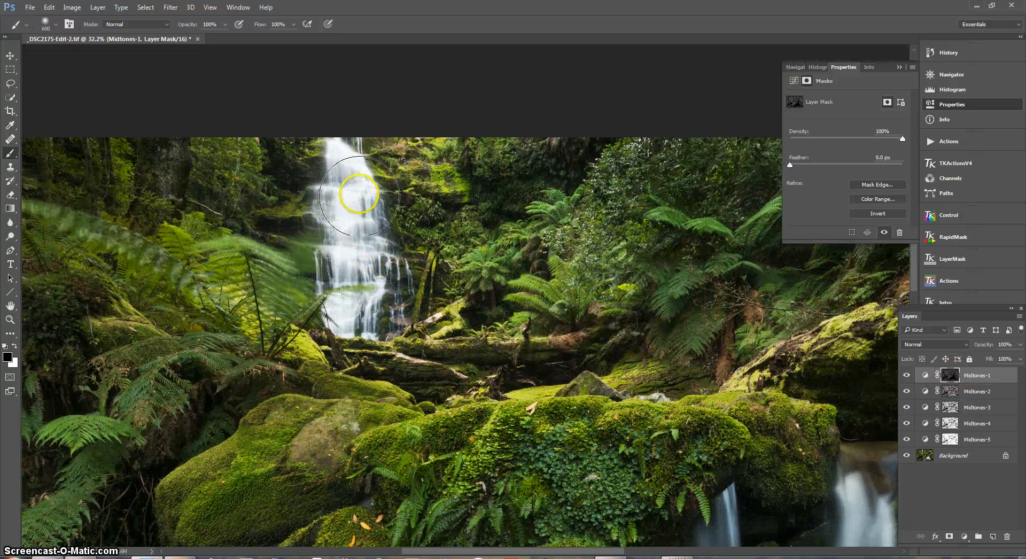
key(bracketleft)
key(bracketleft)
drag(350, 203, 350, 211)
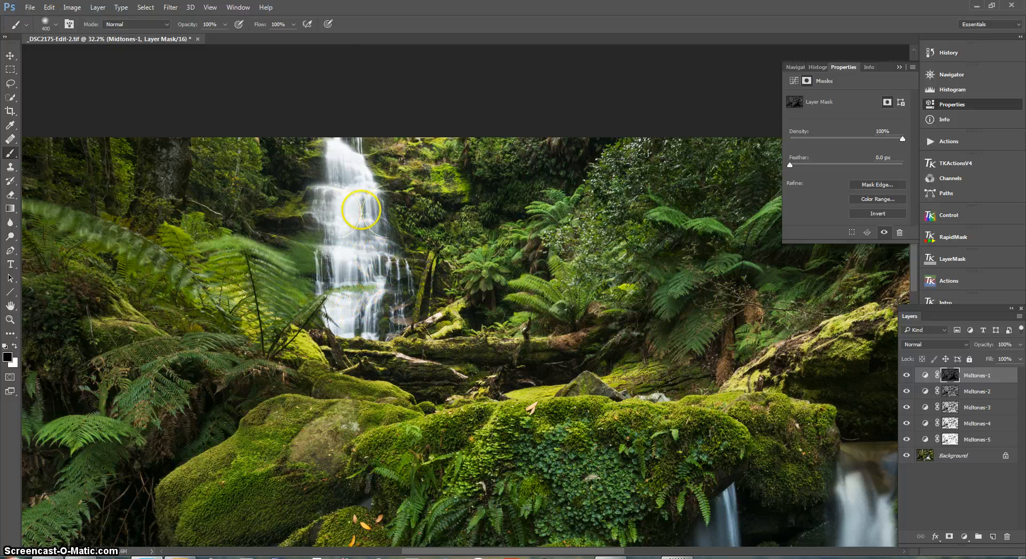
Compare the whole photo with the masked Midtones-1 layer hidden and shown.
scroll(479, 310, down, 4)
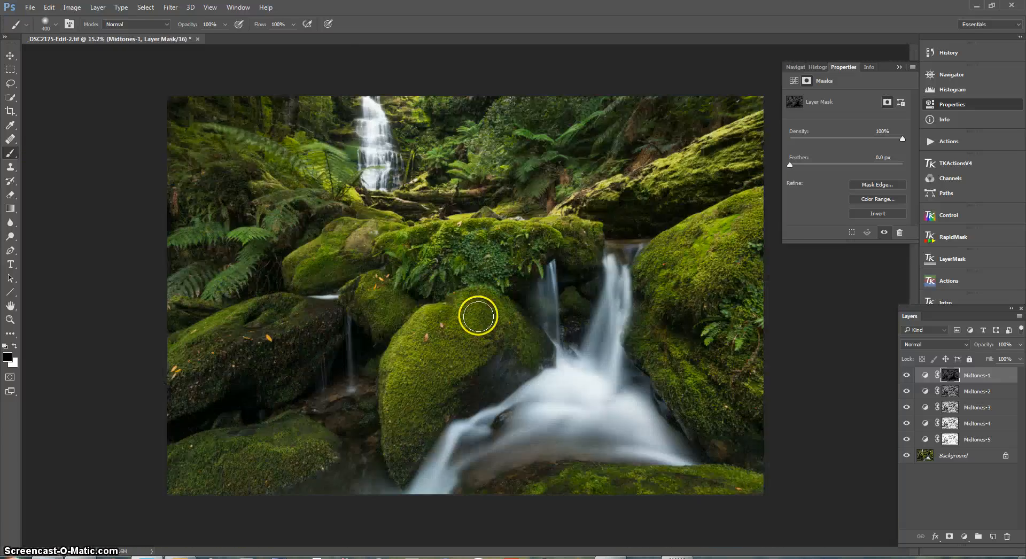
scroll(478, 316, down, 1)
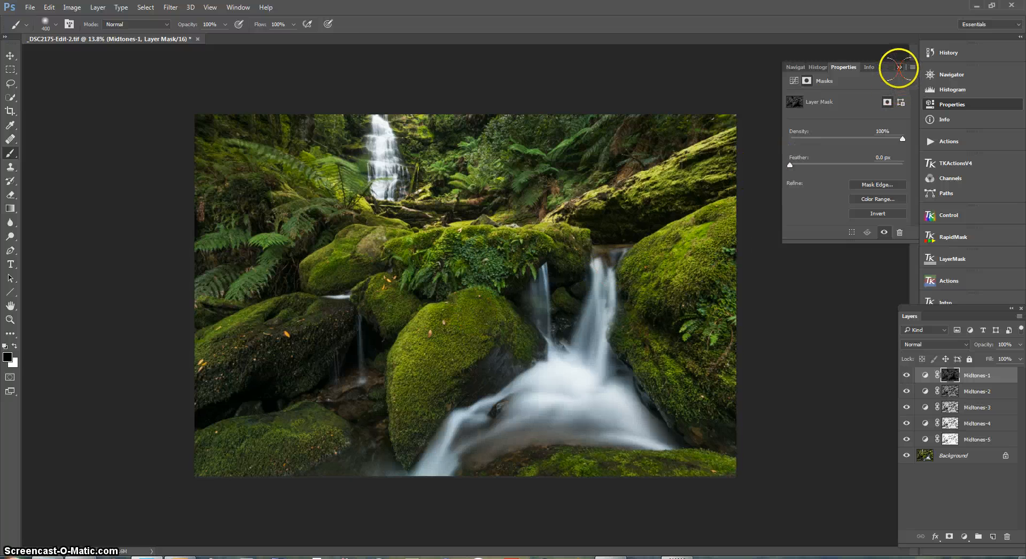
click(899, 67)
scroll(811, 181, up, 2)
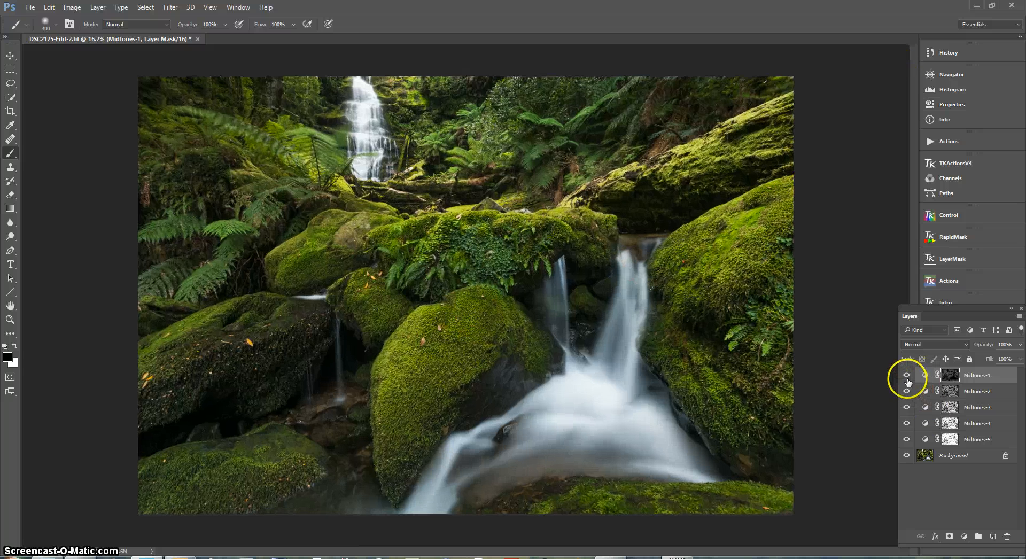
click(907, 376)
click(907, 377)
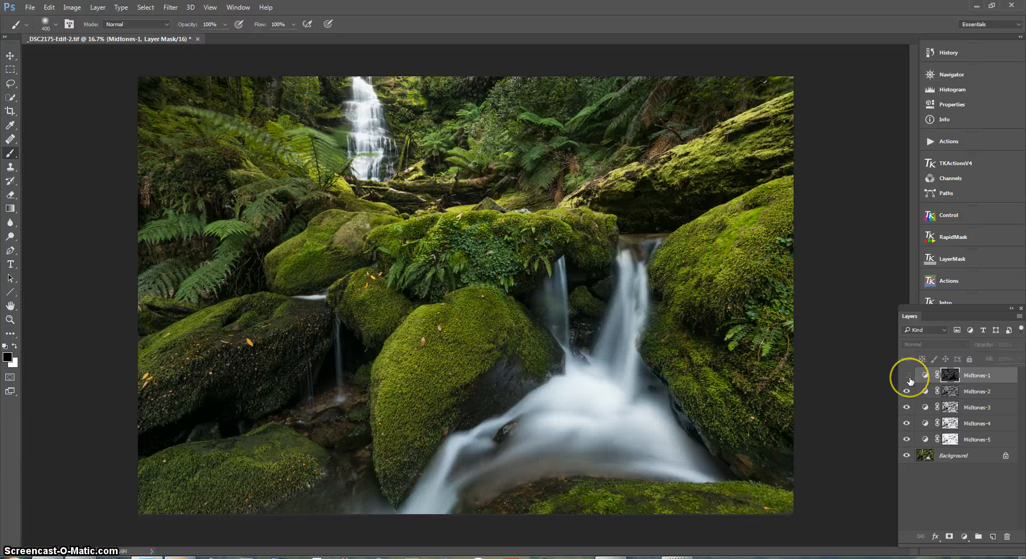
click(907, 377)
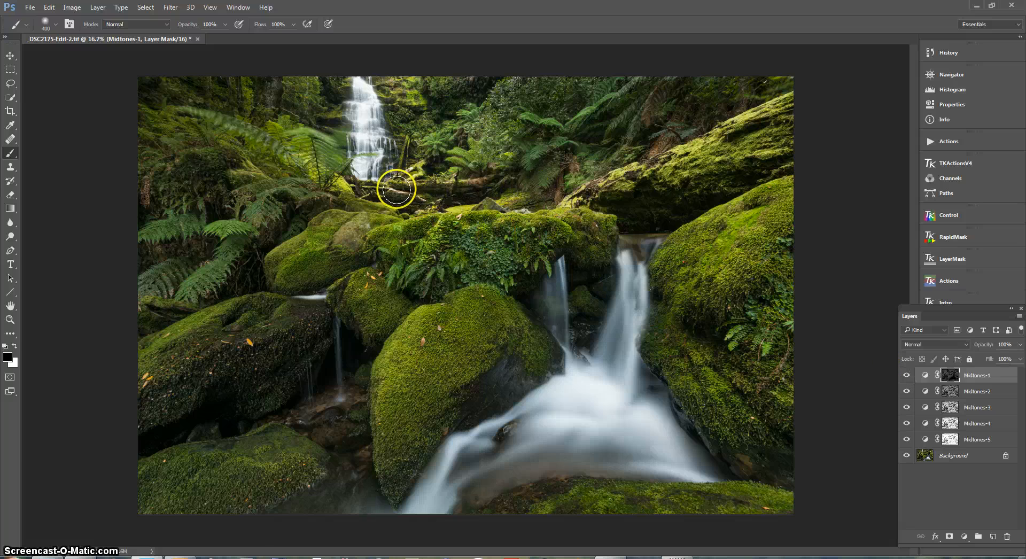
Paint black on the Midtones-1 mask over the pale log, fallen leaf and bright branch below the distant waterfall with a 70 px brush.
scroll(394, 184, up, 5)
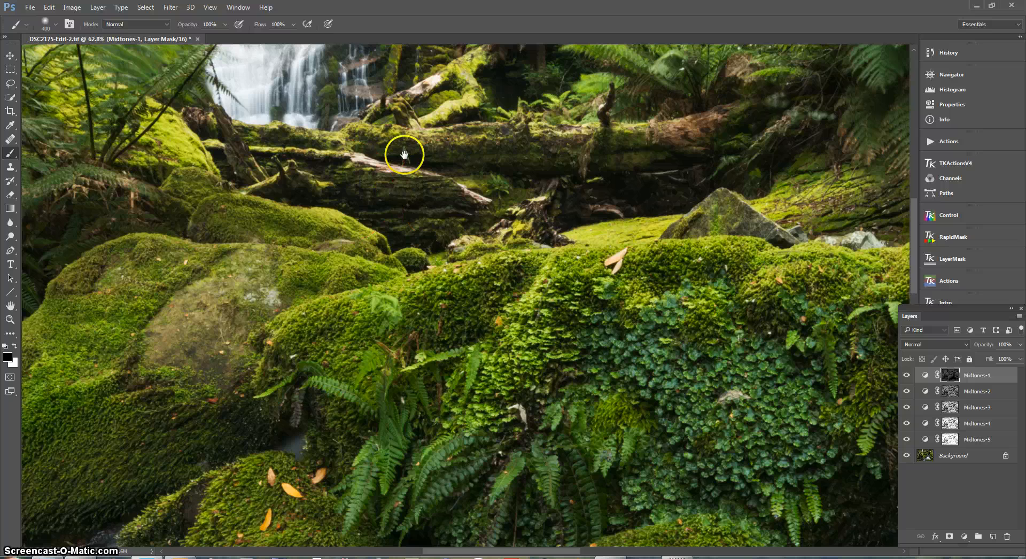
drag(404, 155, 394, 245)
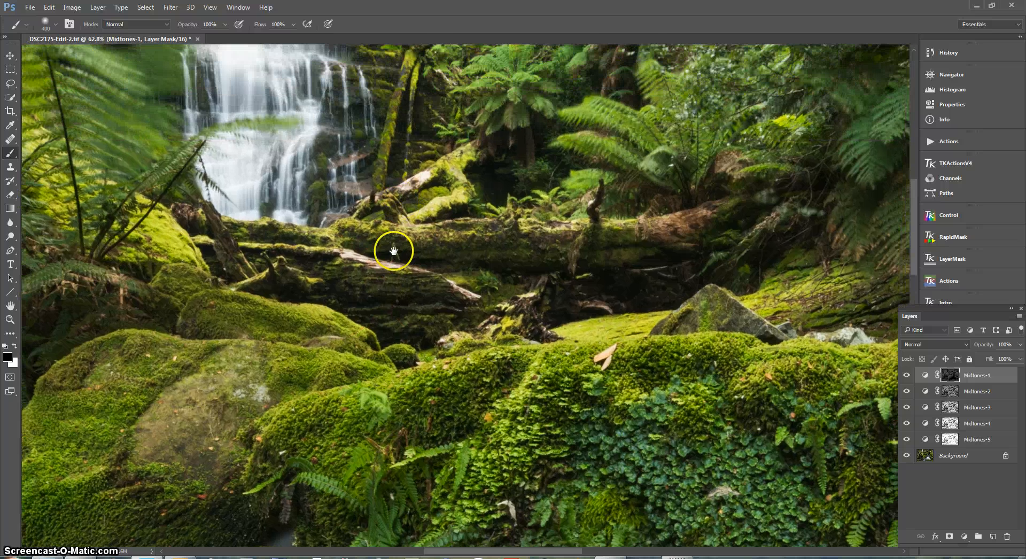
key(bracketleft)
drag(363, 238, 348, 256)
mouse_move(518, 302)
mouse_down()
mouse_move(631, 397)
mouse_move(604, 368)
mouse_up()
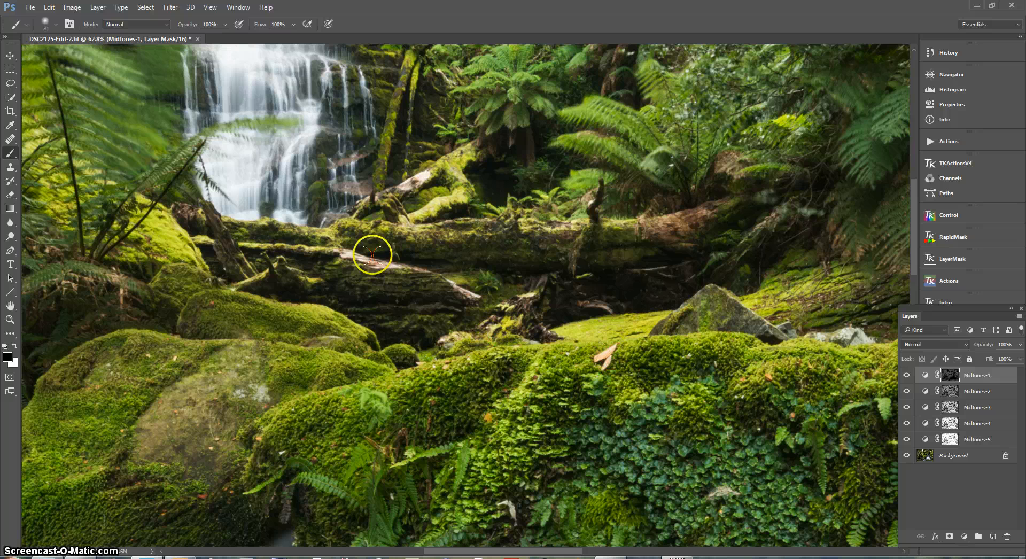
mouse_move(373, 255)
mouse_down()
mouse_move(337, 239)
mouse_move(473, 292)
mouse_move(548, 223)
mouse_move(437, 192)
mouse_up()
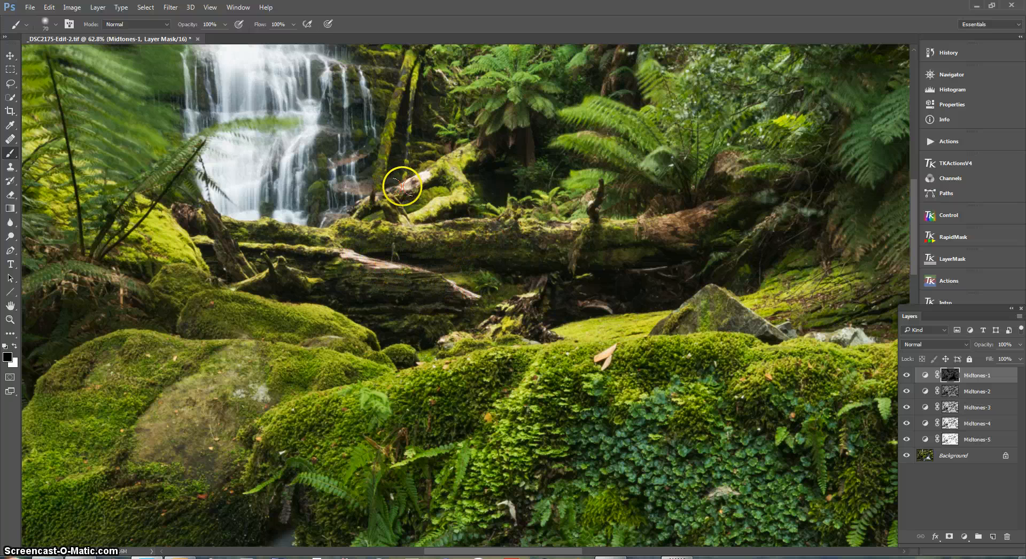
Check the full image by toggling the visibility of the Midtones-1 layer after the log masking.
scroll(486, 287, down, 3)
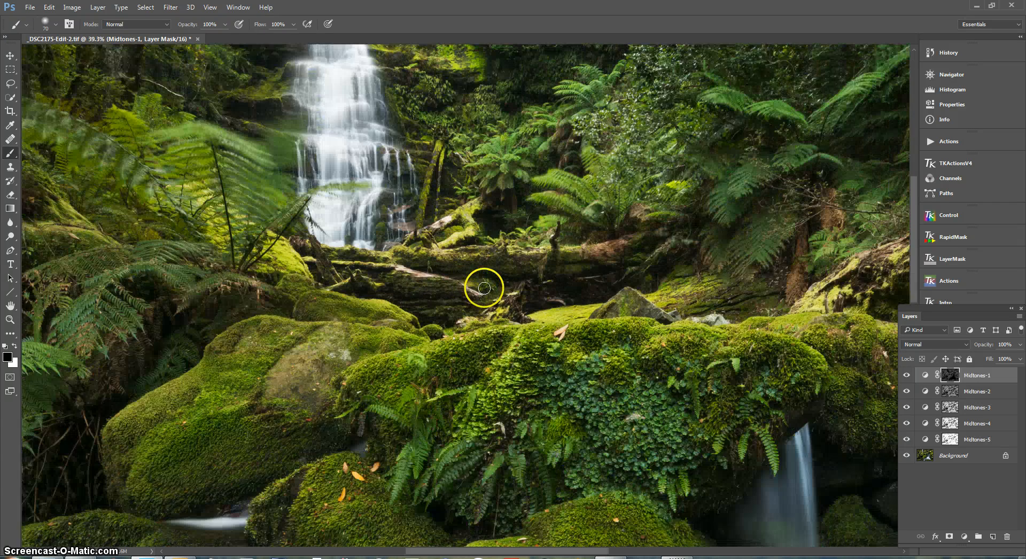
scroll(717, 317, down, 4)
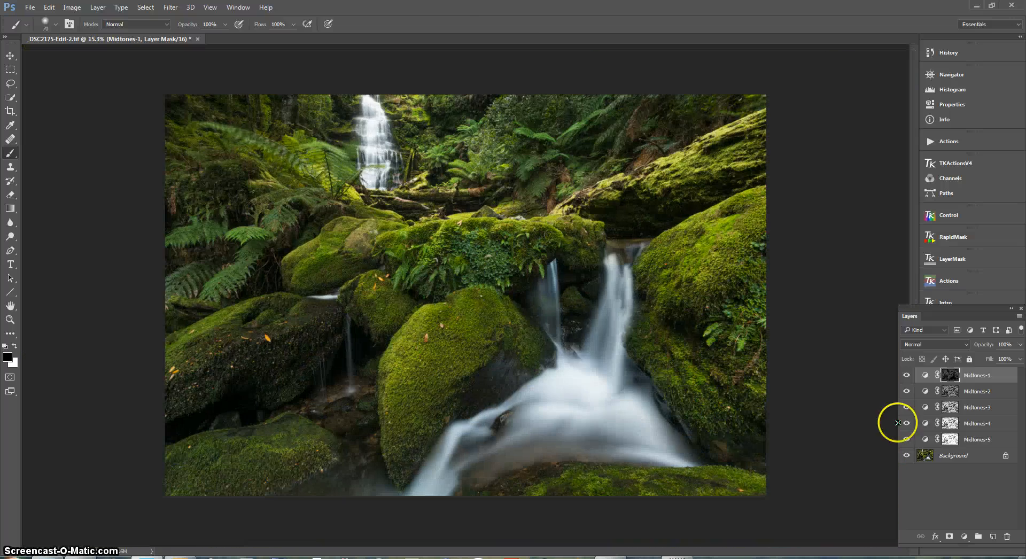
click(908, 378)
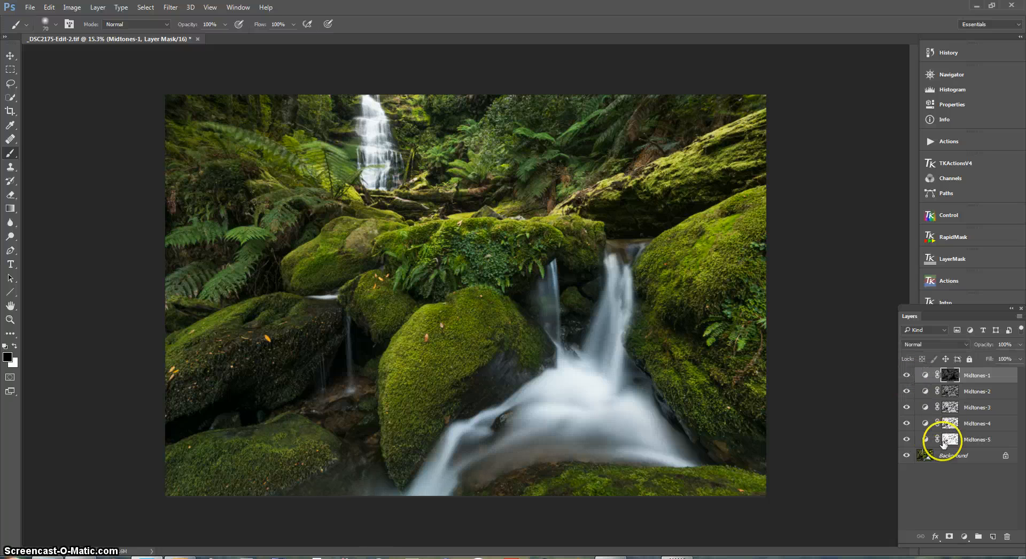
Brighten the Midtones-3 Curves layer slightly by adding a point near the middle of its curve.
click(941, 408)
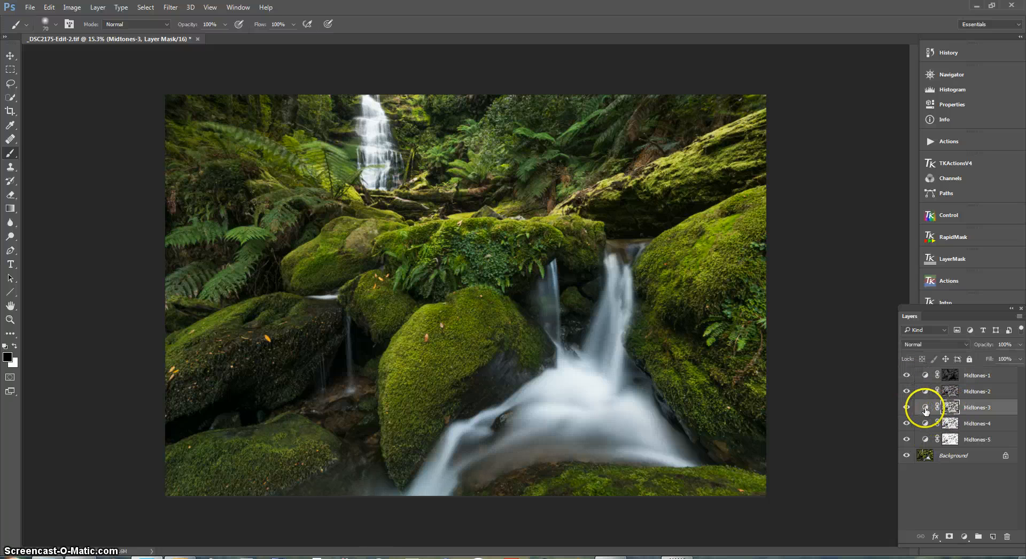
double_click(925, 408)
drag(866, 170, 850, 170)
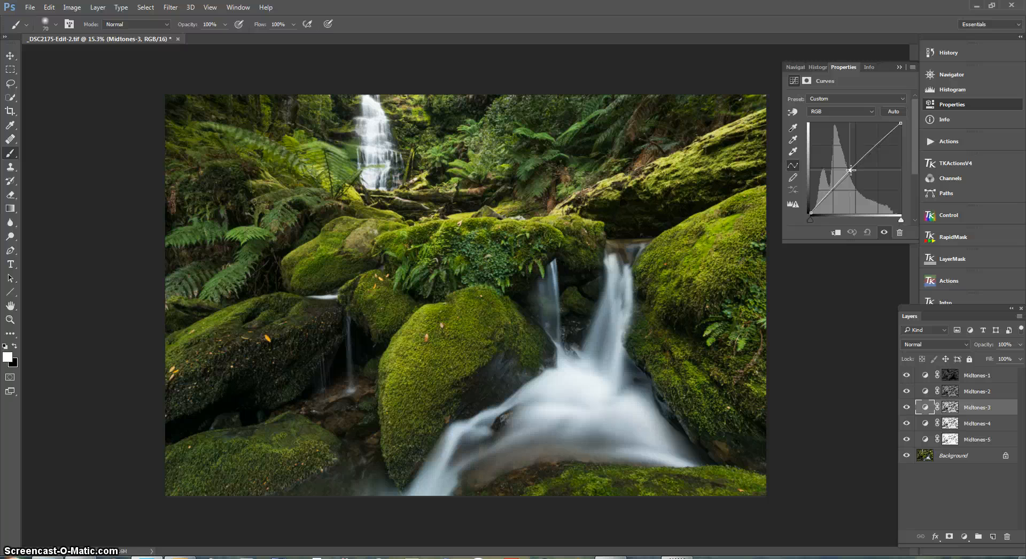
drag(850, 170, 852, 170)
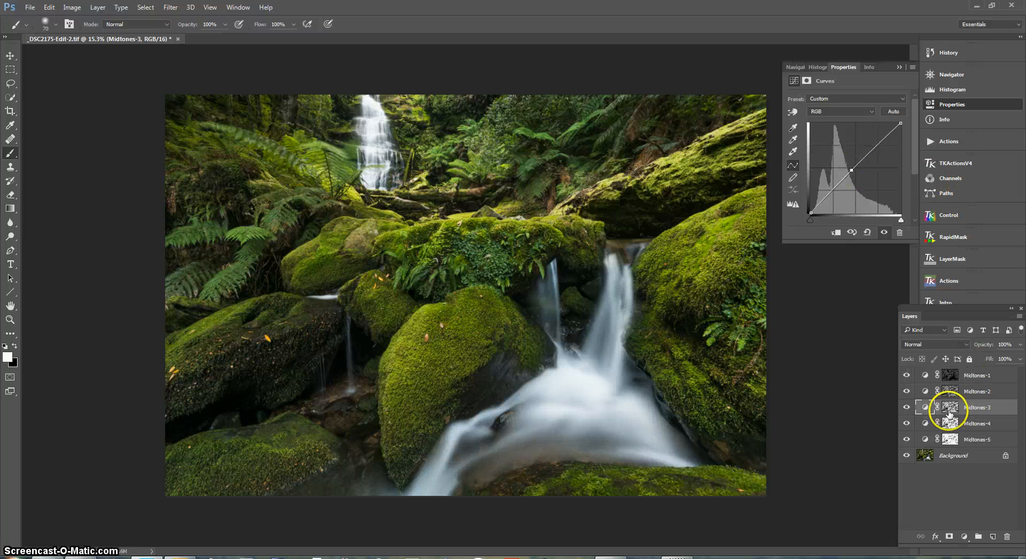
click(851, 170)
Paint black over the foreground cascade on the Midtones-3 layer mask, starting with a brush of about 900 px and reducing its size.
click(950, 408)
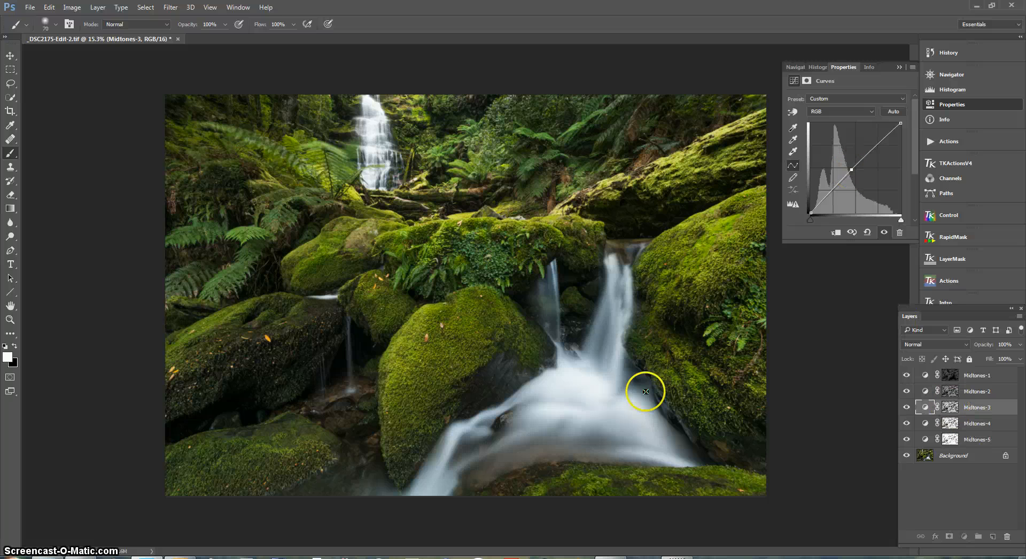
key(bracketright)
key(bracketright)
key(bracketright)
key(bracketright)
key(bracketright)
key(bracketright)
key(bracketright)
key(bracketright)
key(bracketright)
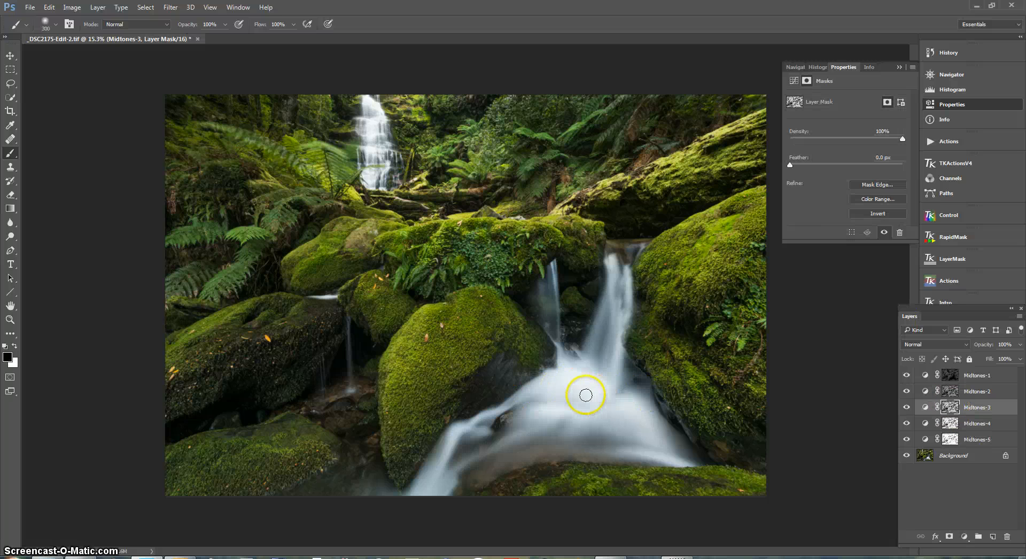
key(bracketright)
key(bracketright)
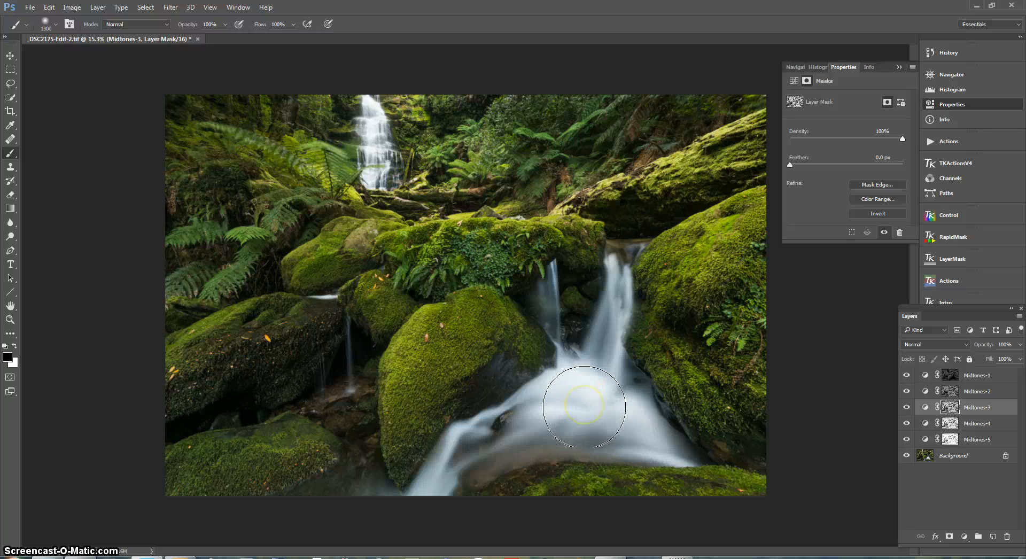
key(bracketleft)
key(bracketleft)
key(bracketleft)
key(bracketleft)
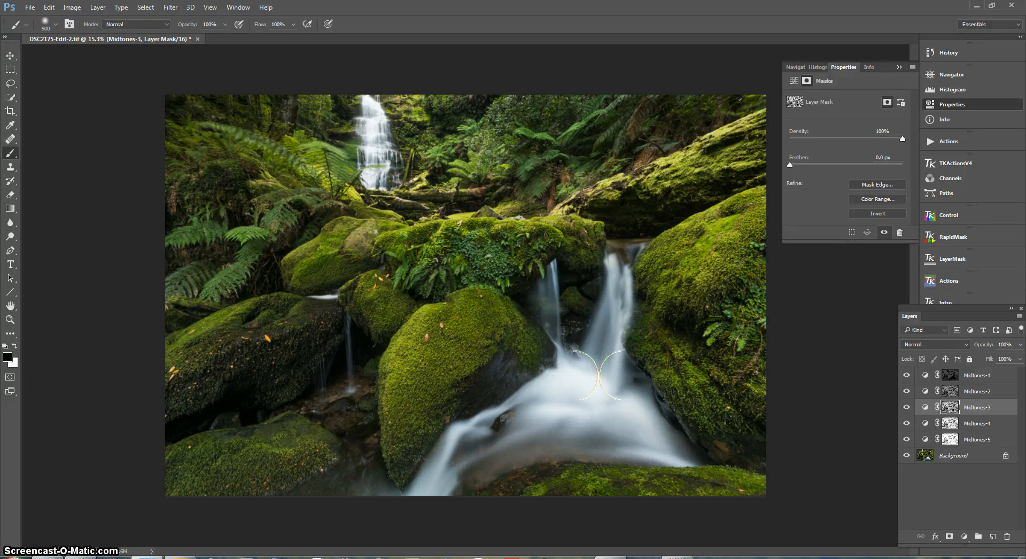
key(bracketleft)
key(bracketleft)
key(bracketleft)
key(bracketleft)
key(bracketleft)
Paint black on the Midtones-3 mask over the pale log and light rocks below the distant waterfall, reducing the brush to 50 px.
scroll(378, 167, up, 2)
key(bracketleft)
key(bracketleft)
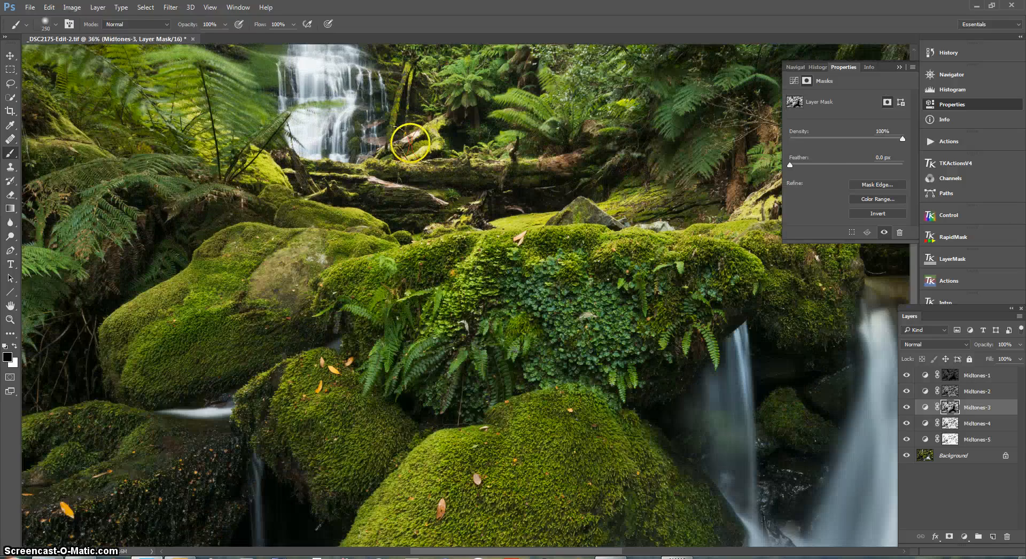
key(bracketleft)
key(bracketleft)
key(bracketleft)
key(bracketleft)
key(bracketleft)
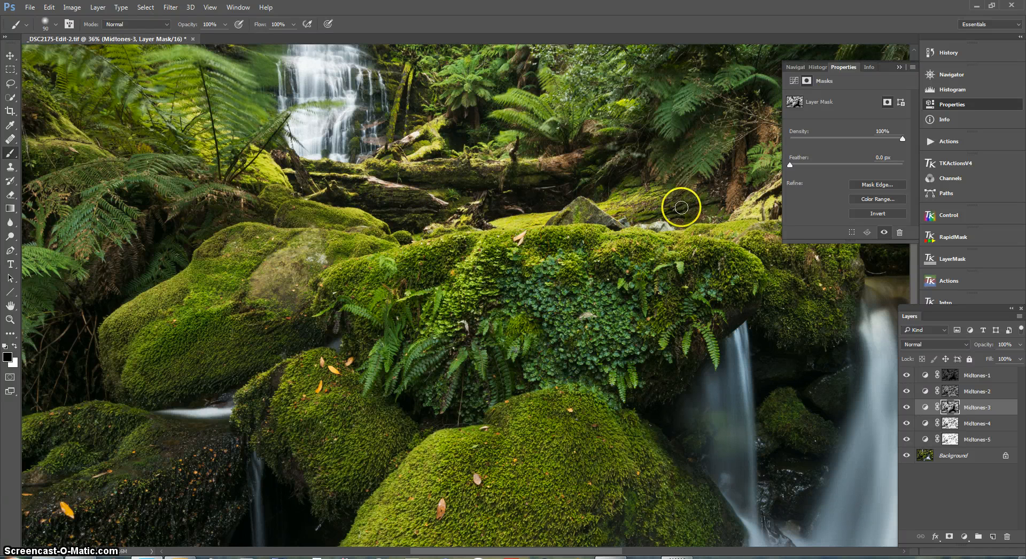
Paint black on the Midtones-3 mask over the narrow middle cascade and small bright details, with a 200 px brush reduced to 125 px.
scroll(723, 350, down, 1)
key(bracketright)
key(bracketright)
key(bracketright)
key(bracketright)
key(bracketright)
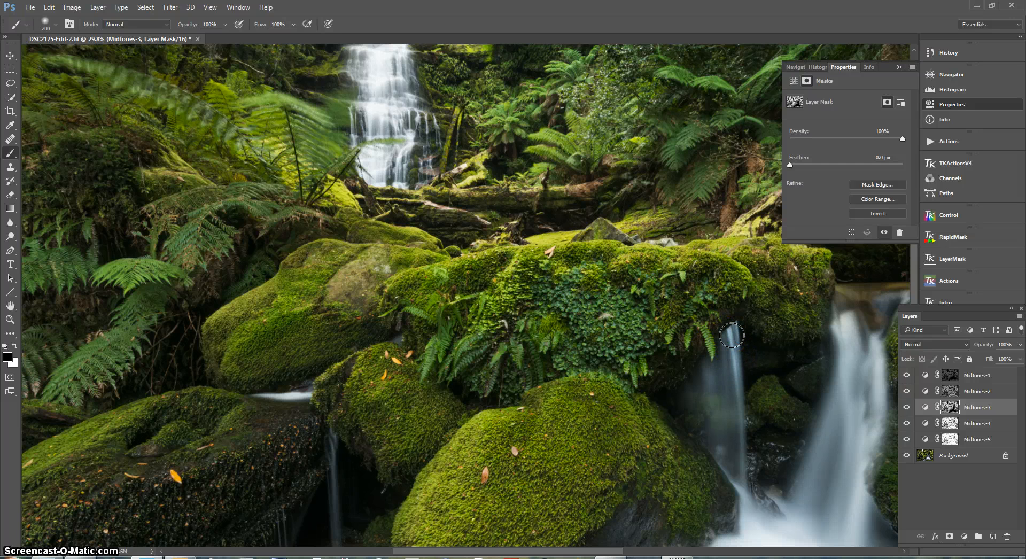
key(bracketleft)
key(bracketleft)
key(bracketleft)
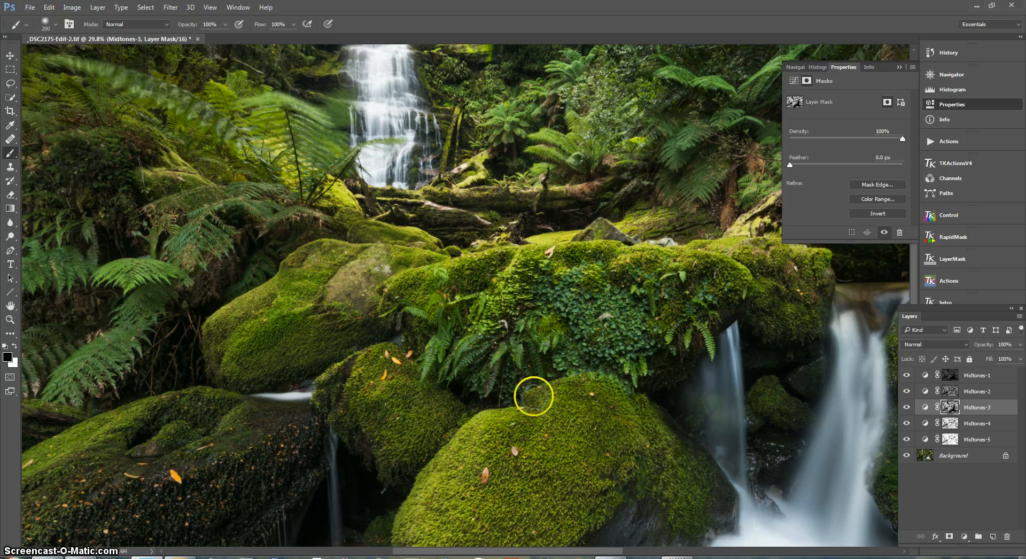
scroll(299, 396, down, 4)
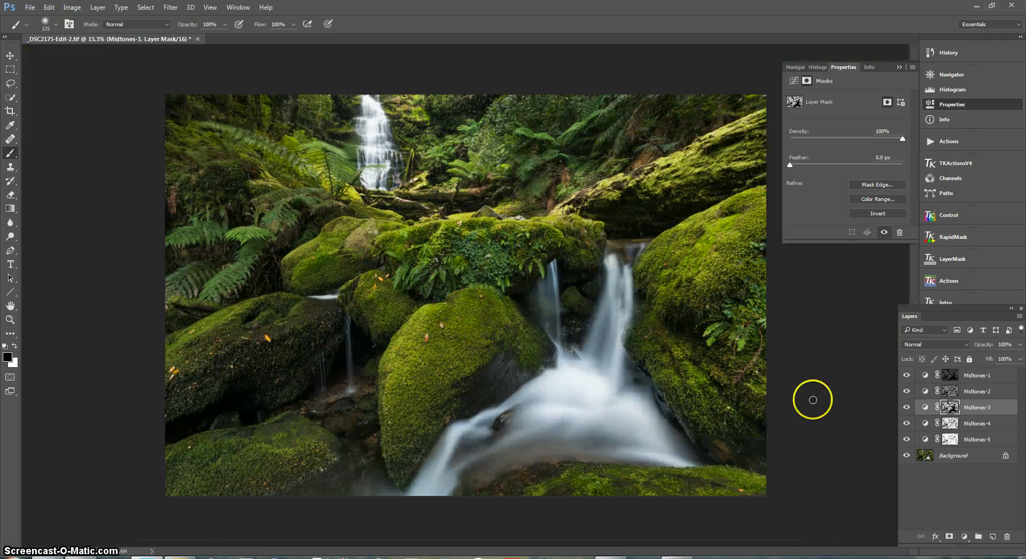
Flatten the Midtones Curves layers into the Background and generate masked Saturation and Focused Saturation adjustment layers with TKActionsV4.
click(967, 501)
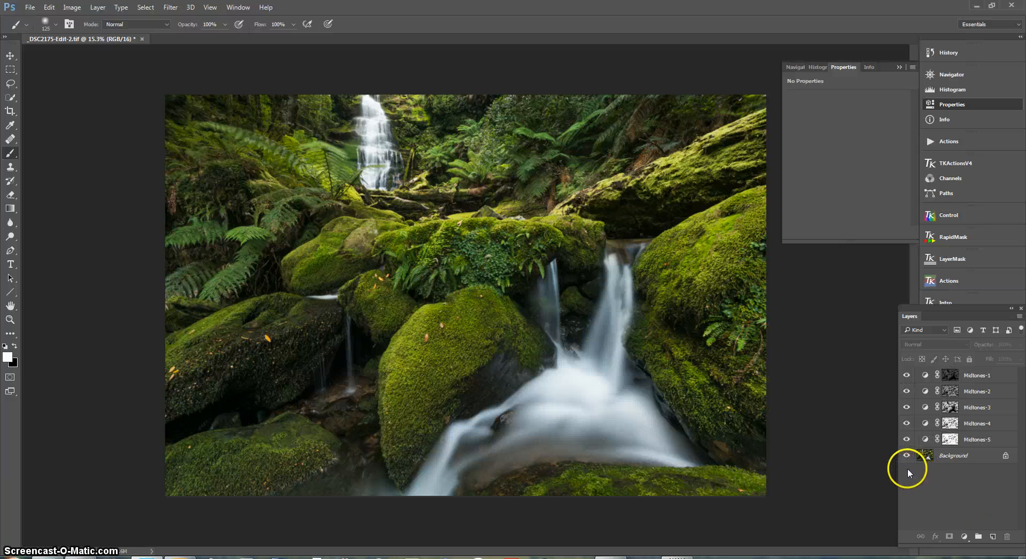
key(ctrl+z)
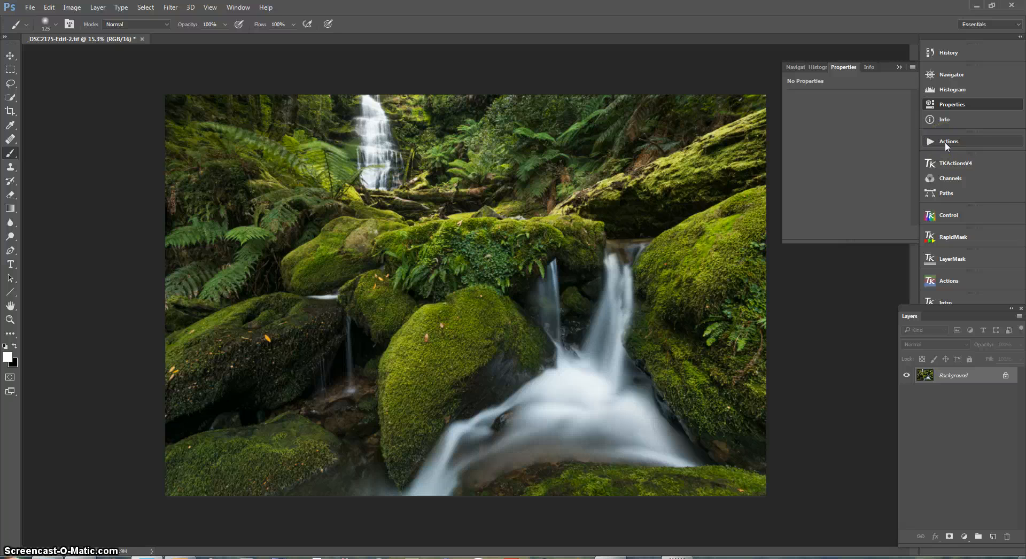
click(955, 163)
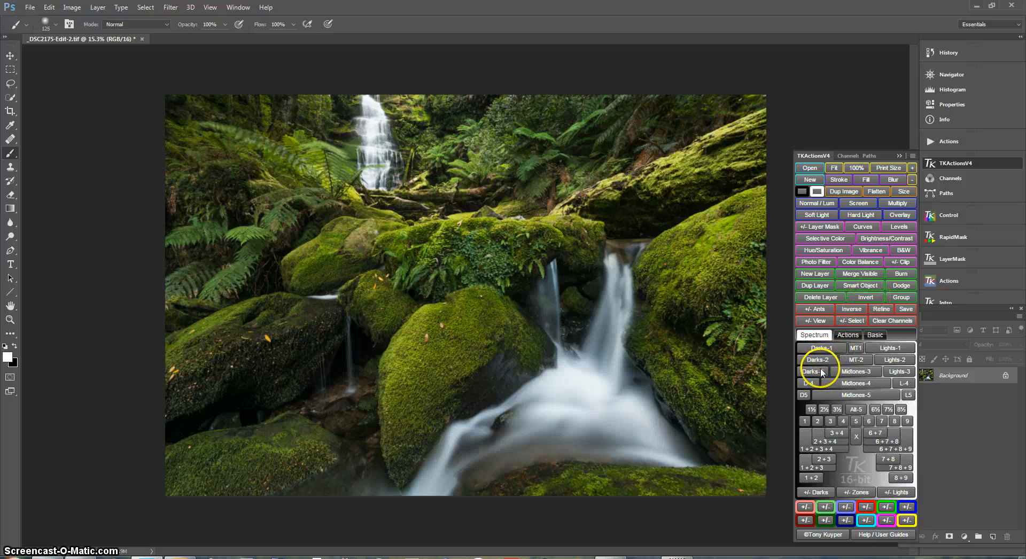
click(849, 336)
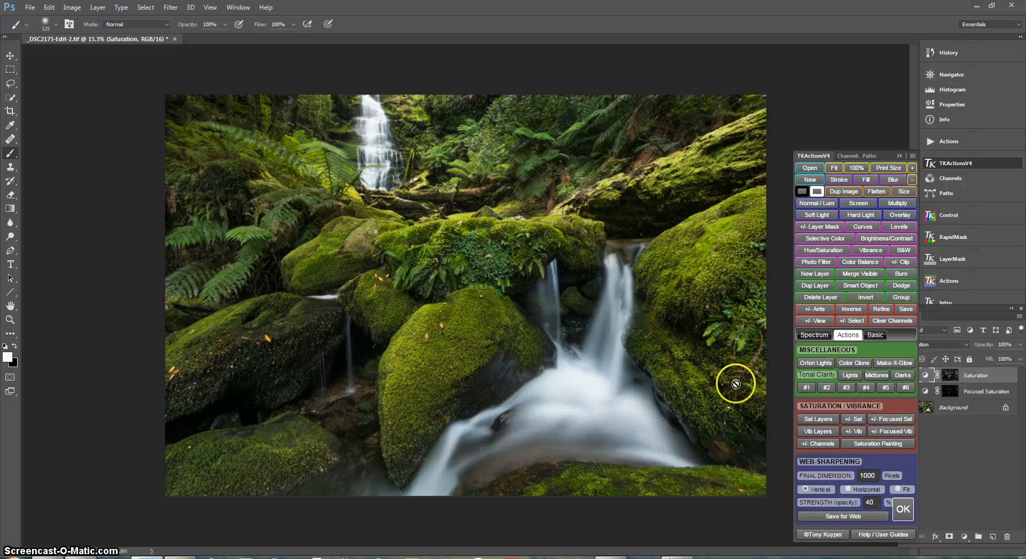
Set the Saturation layer's master saturation to +18 after trying +100.
double_click(927, 375)
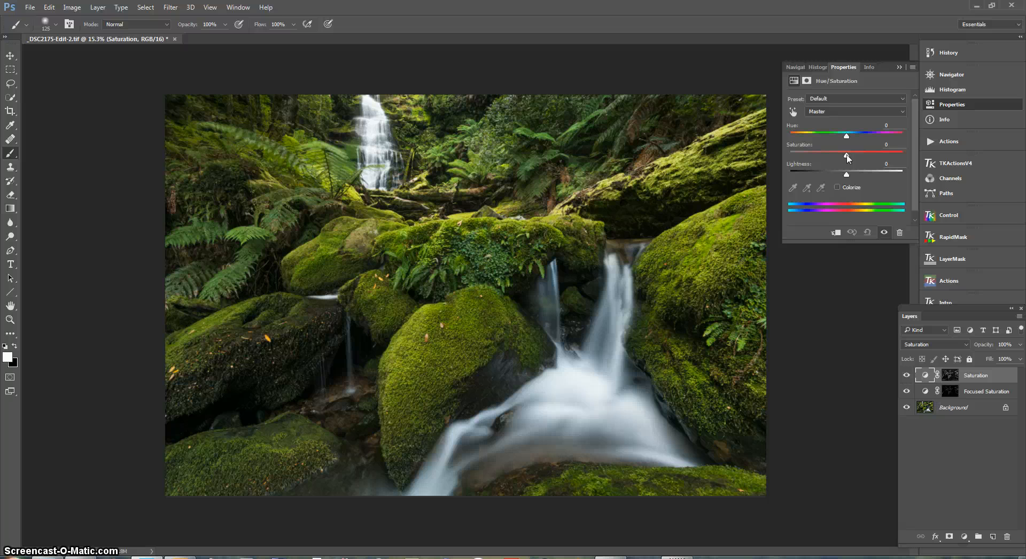
click(964, 536)
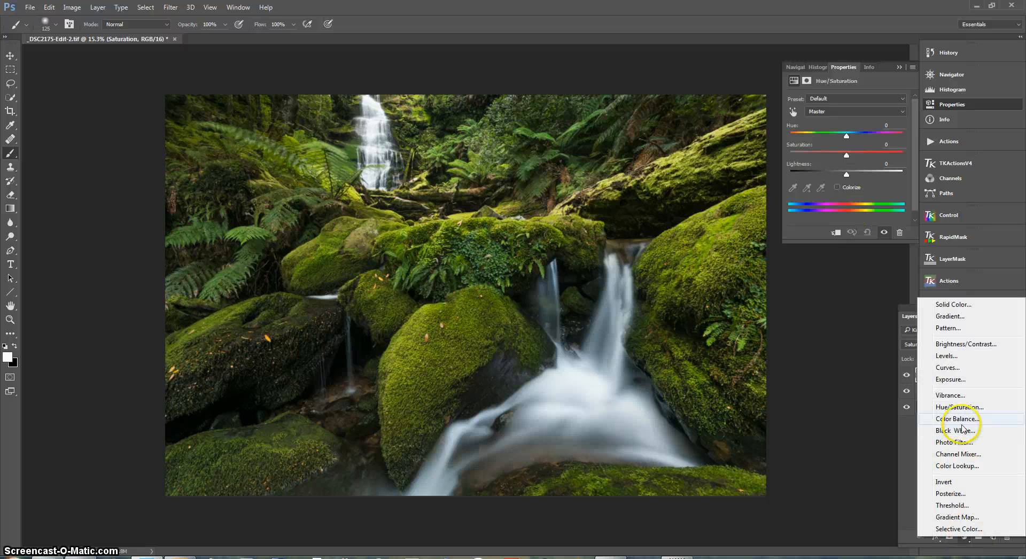
click(906, 461)
drag(847, 155, 903, 155)
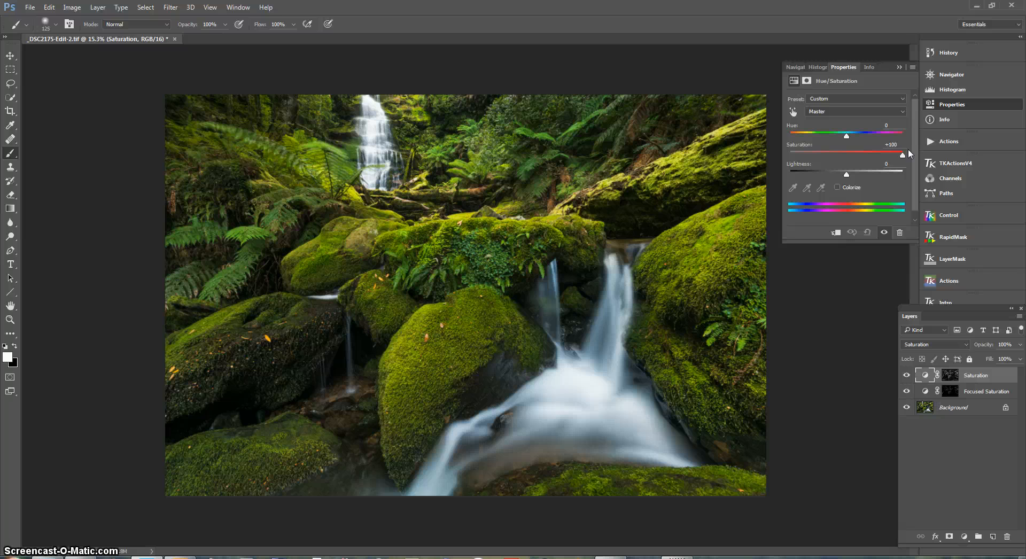
drag(902, 154, 857, 159)
Compare the image with and without the saturation boost by toggling the visibility of the Saturation layer.
click(905, 376)
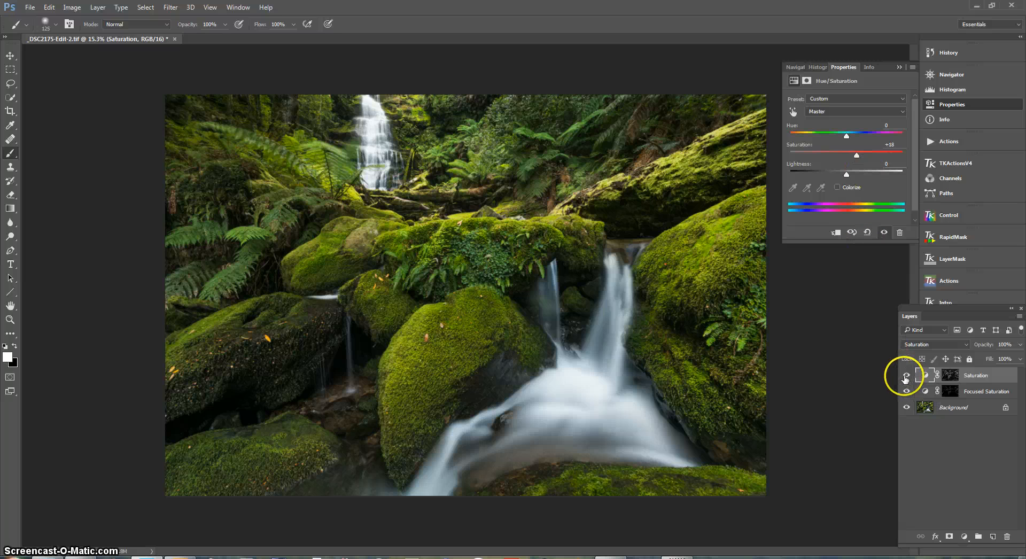
click(906, 376)
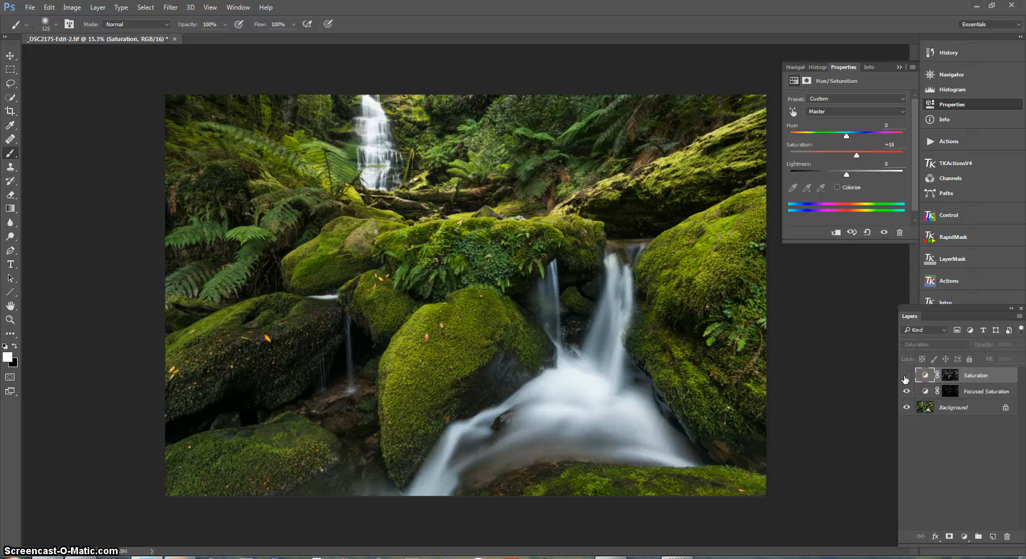
click(906, 377)
click(906, 376)
click(905, 377)
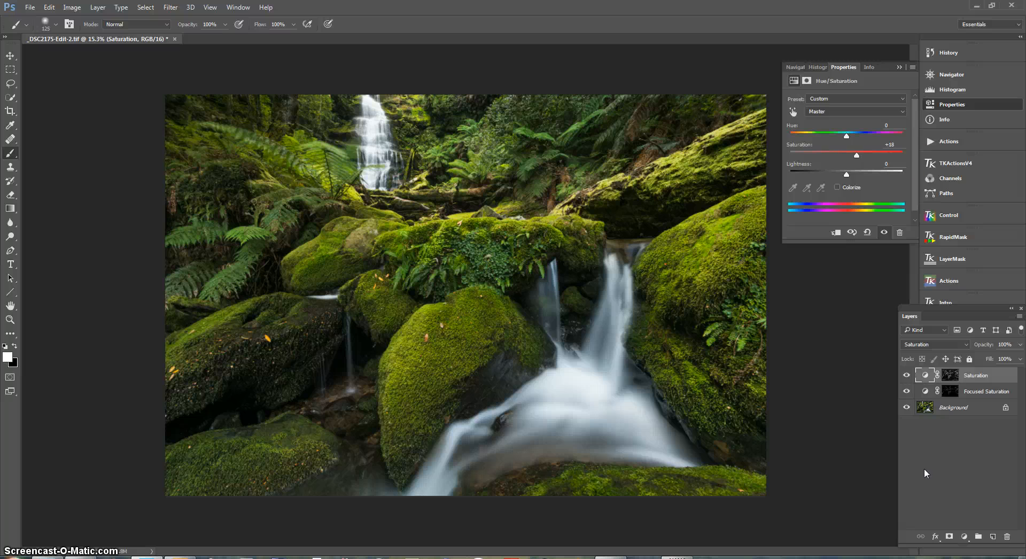
Flatten the saturation layers into the Background and save the finished image as the existing file _DSC2175-Edit-2.tif.
click(895, 119)
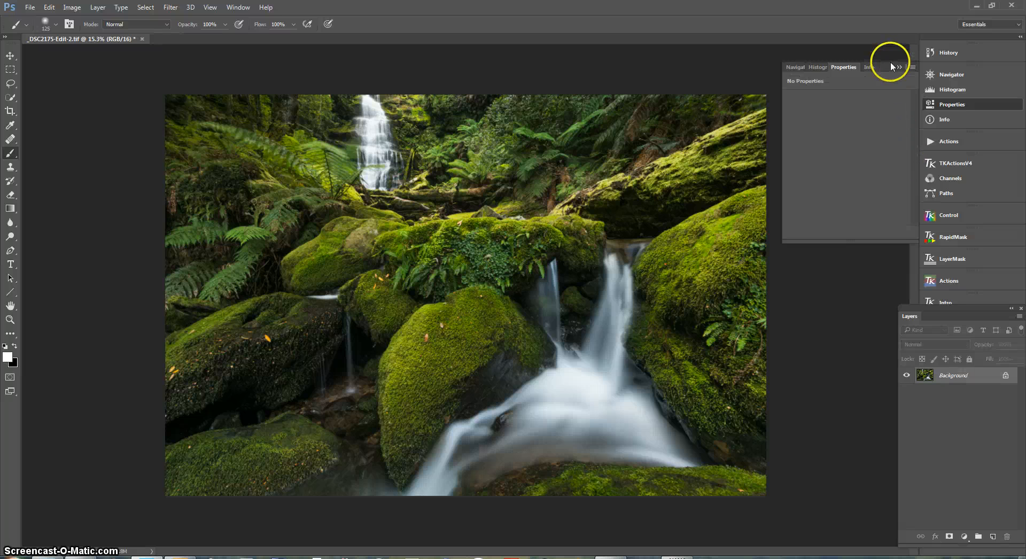
click(899, 66)
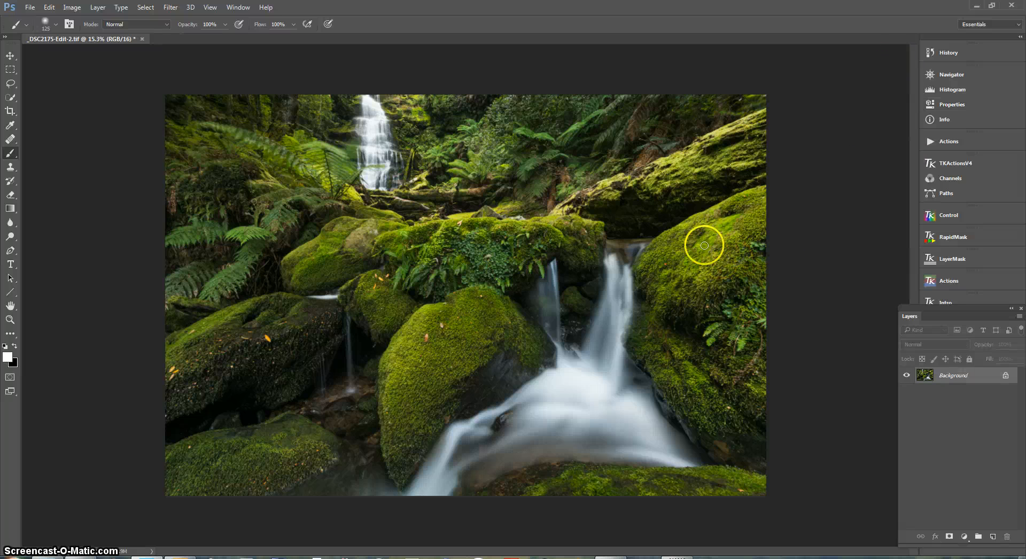
scroll(701, 233, up, 1)
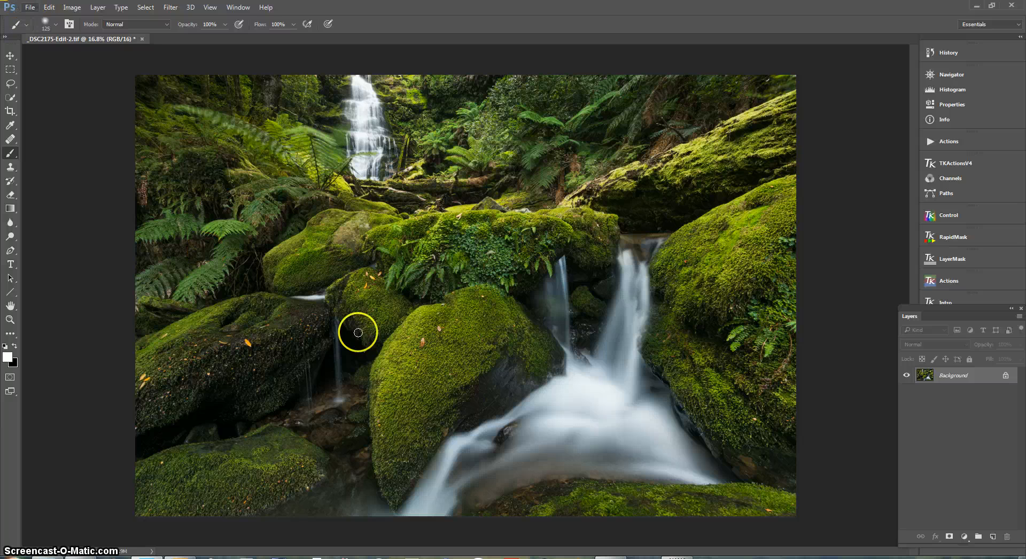
scroll(558, 323, up, 1)
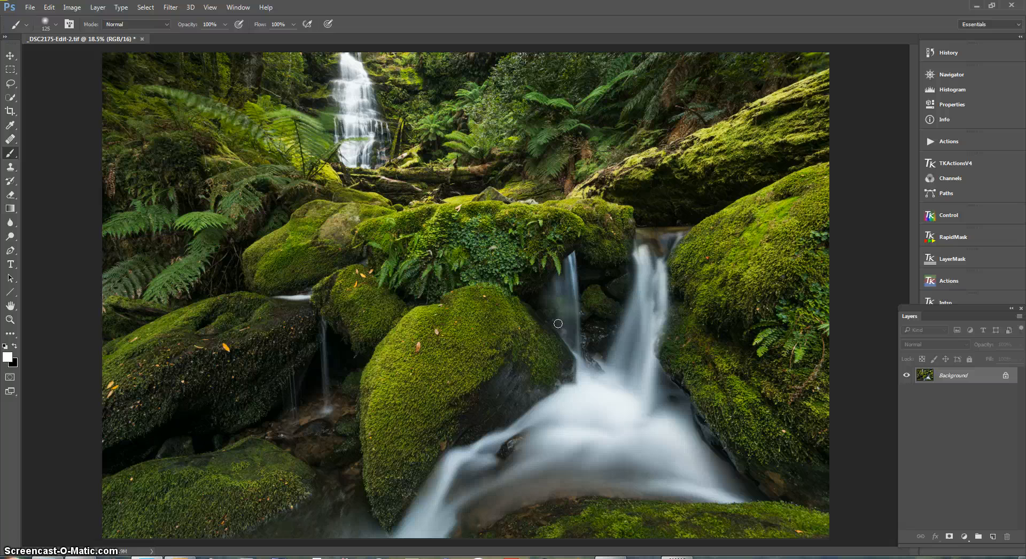
scroll(557, 323, down, 1)
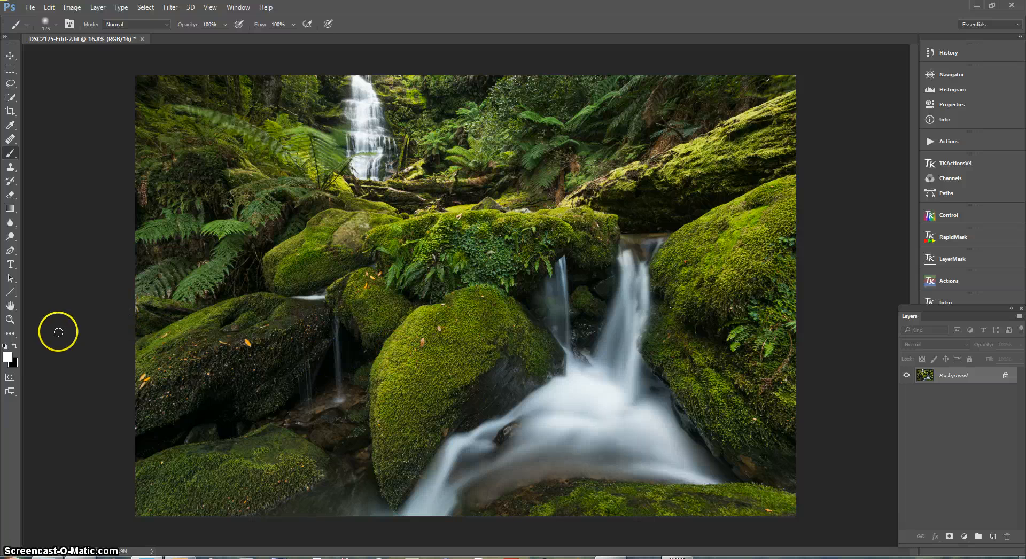
click(28, 9)
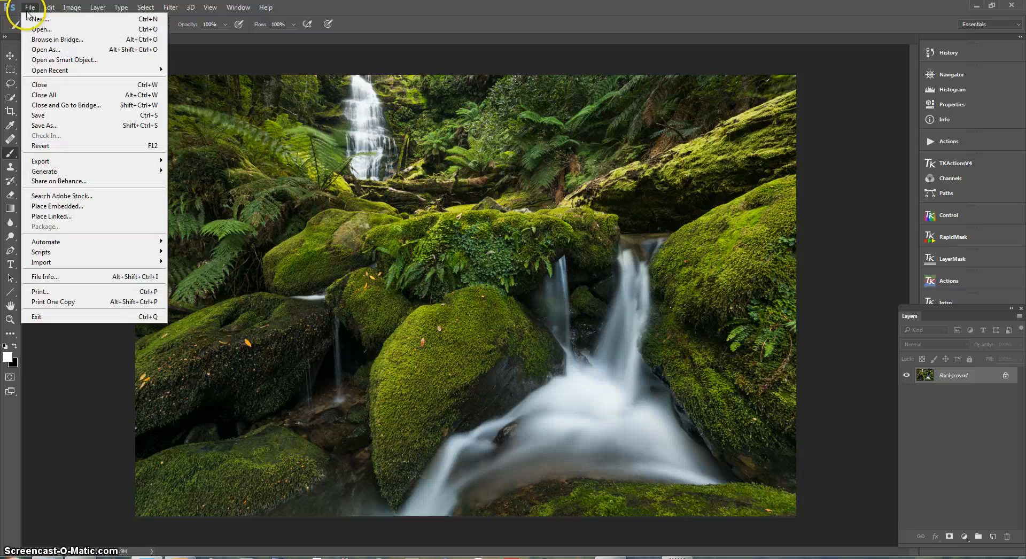
click(42, 115)
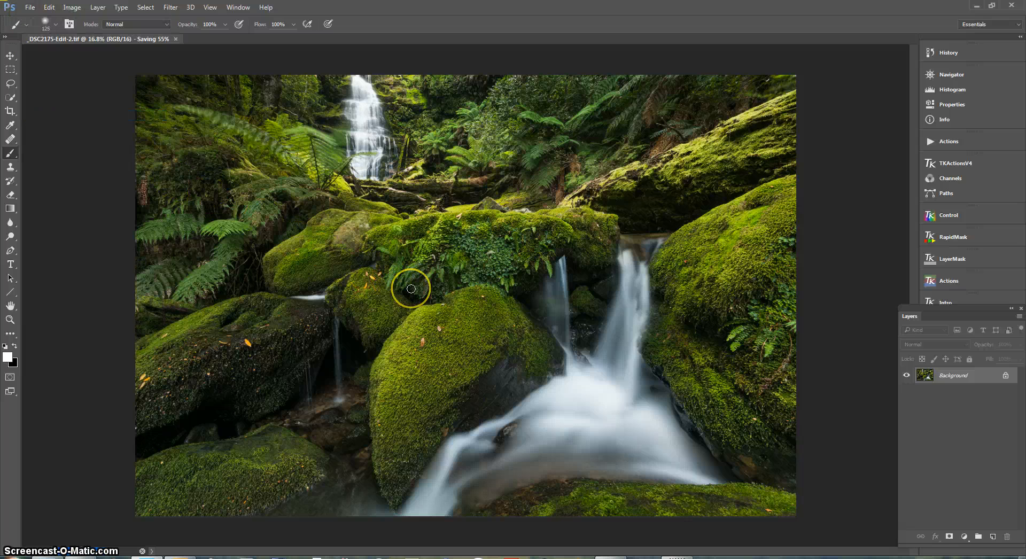